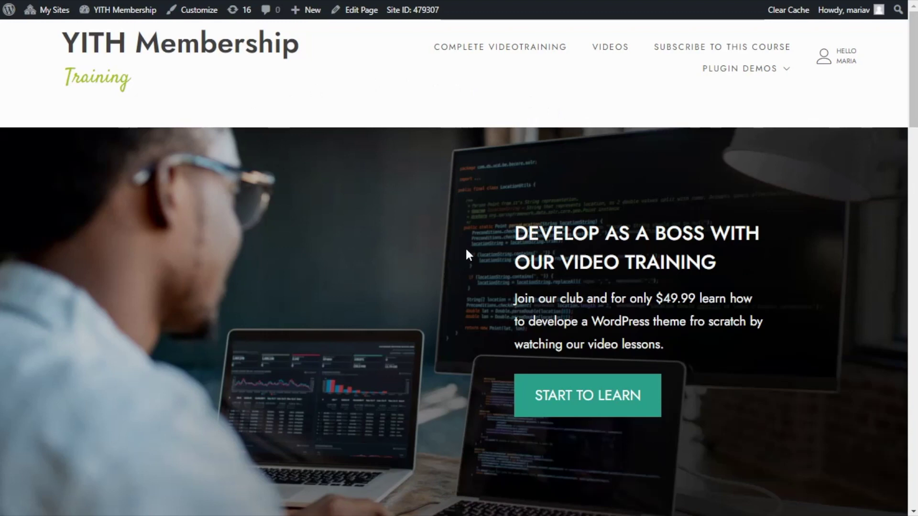
Look through the course home page and its video lessons, from the free lesson one to lesson four.
scroll(466, 254, down, 7)
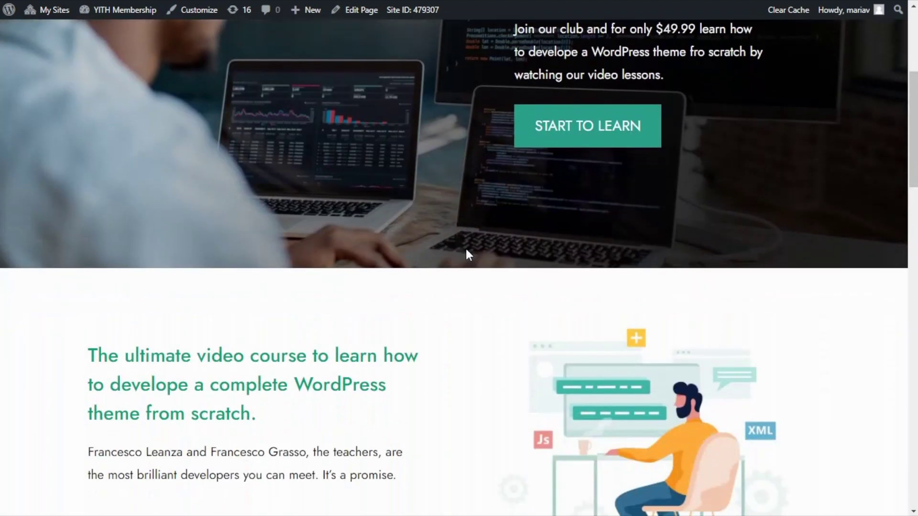
scroll(468, 256, down, 15)
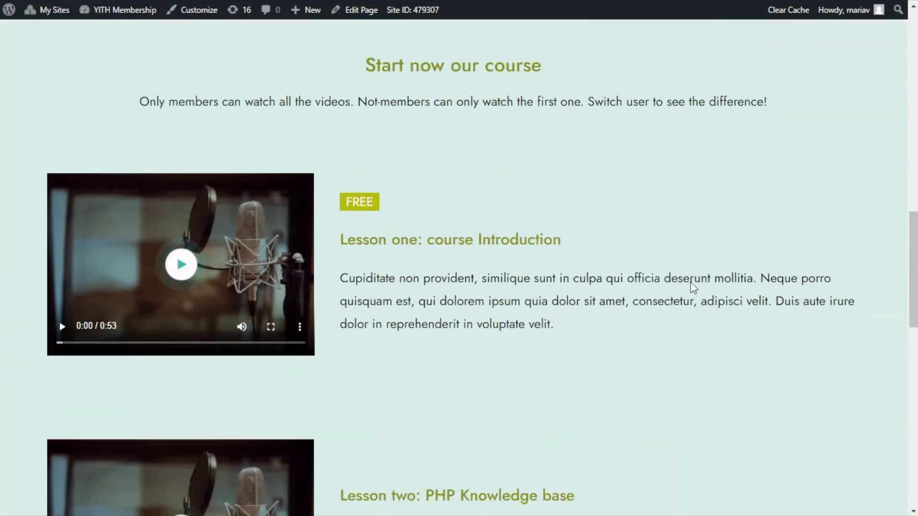
scroll(700, 284, down, 10)
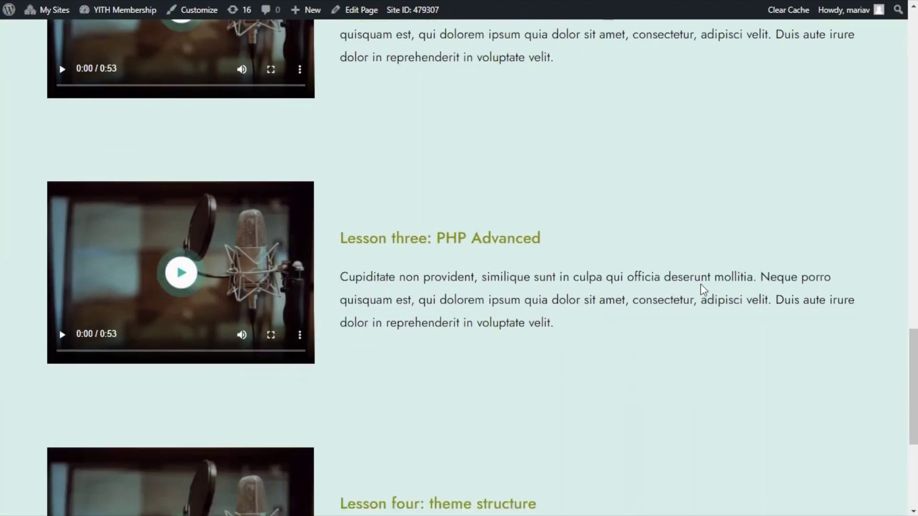
scroll(701, 284, down, 3)
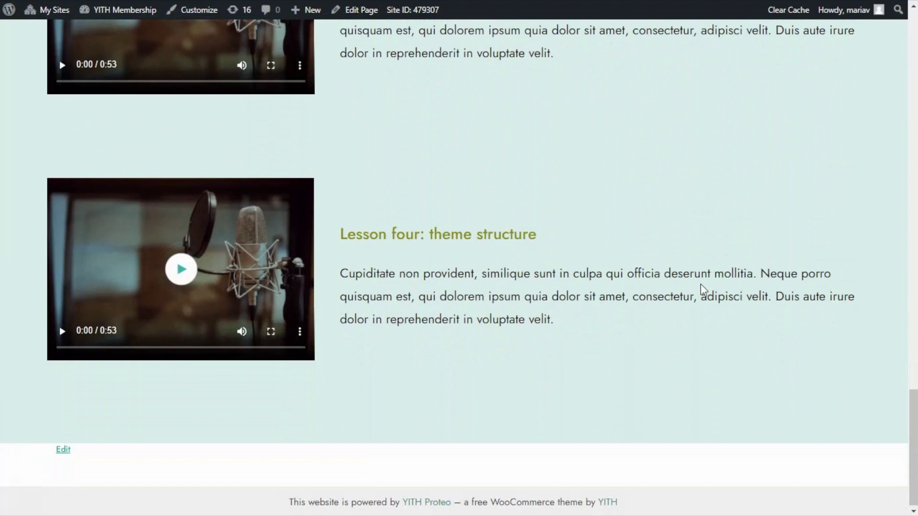
scroll(701, 284, up, 4)
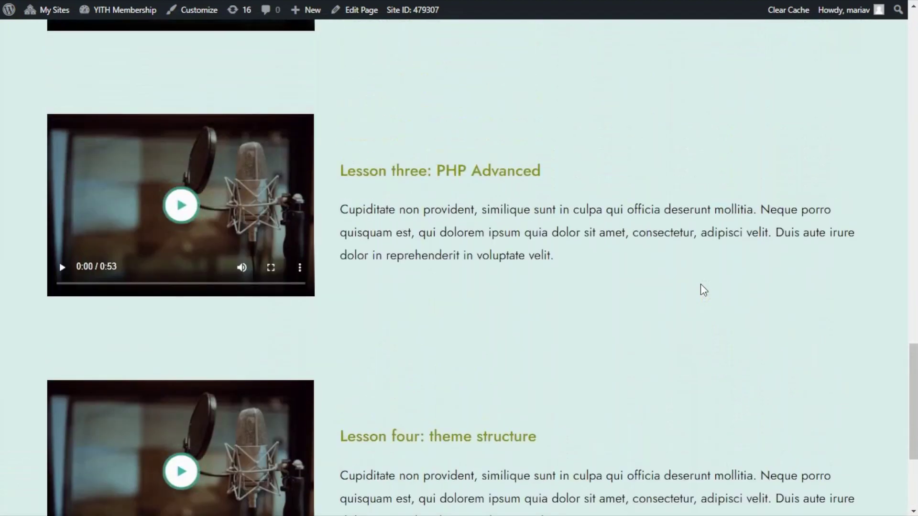
scroll(701, 284, up, 2)
scroll(700, 284, up, 5)
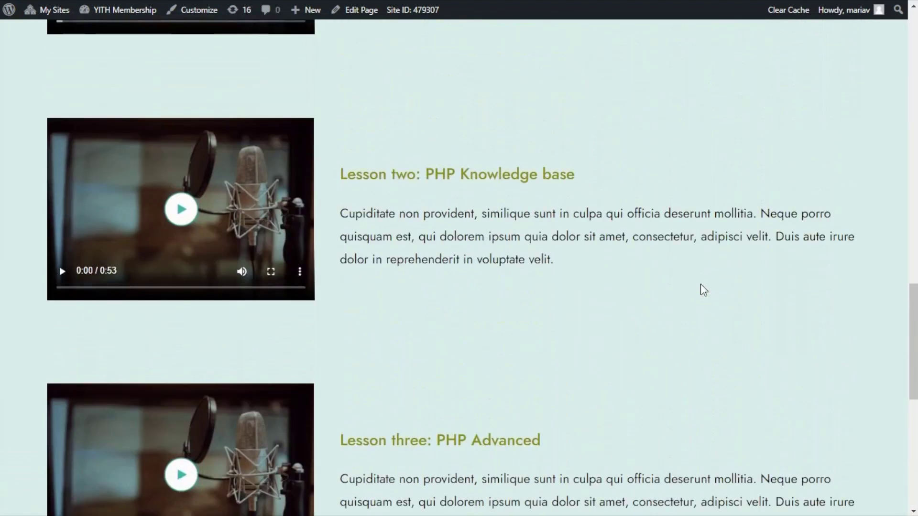
scroll(701, 284, up, 3)
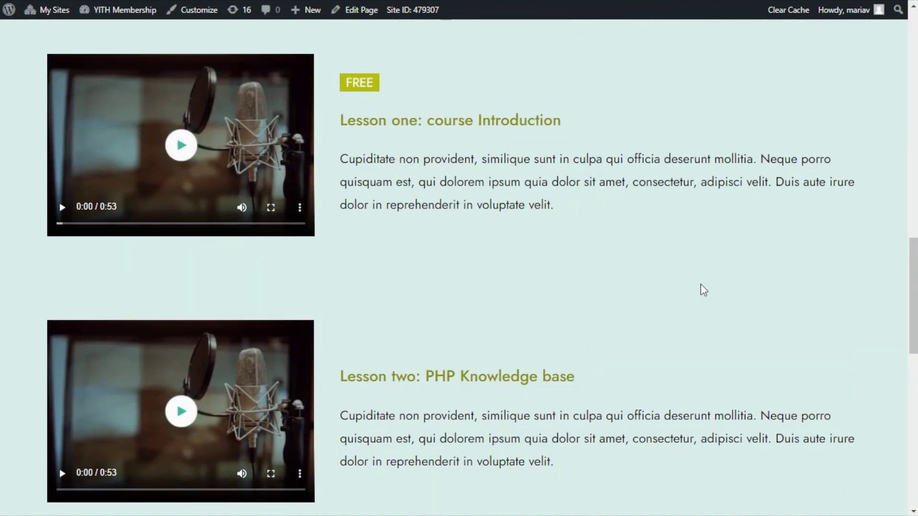
scroll(700, 284, up, 2)
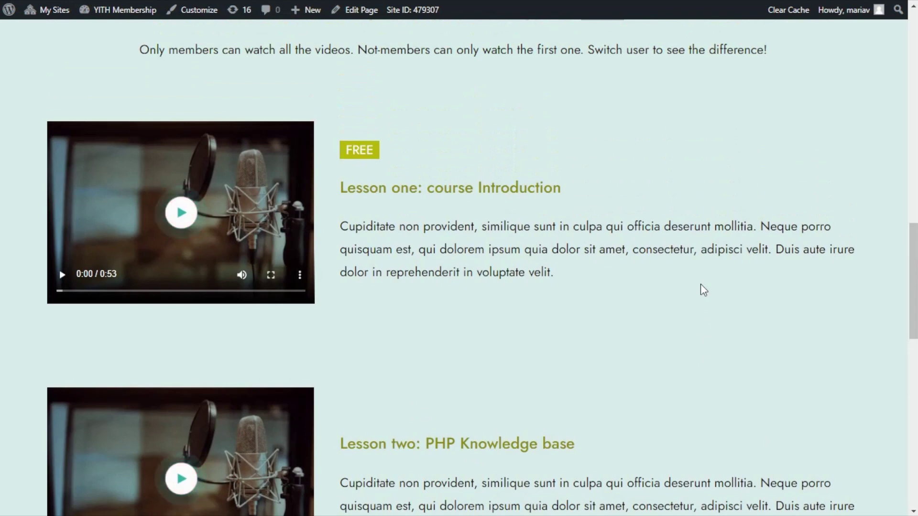
scroll(701, 284, down, 4)
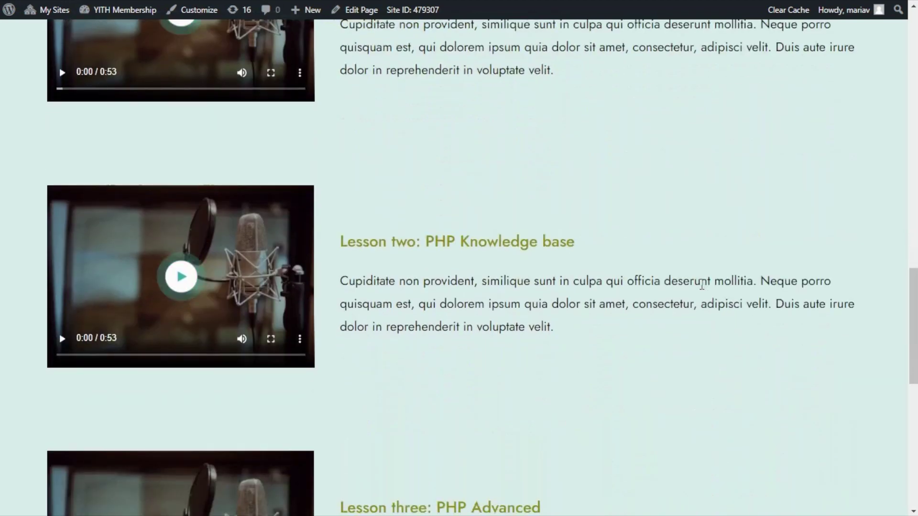
scroll(701, 284, up, 1)
scroll(701, 285, up, 1)
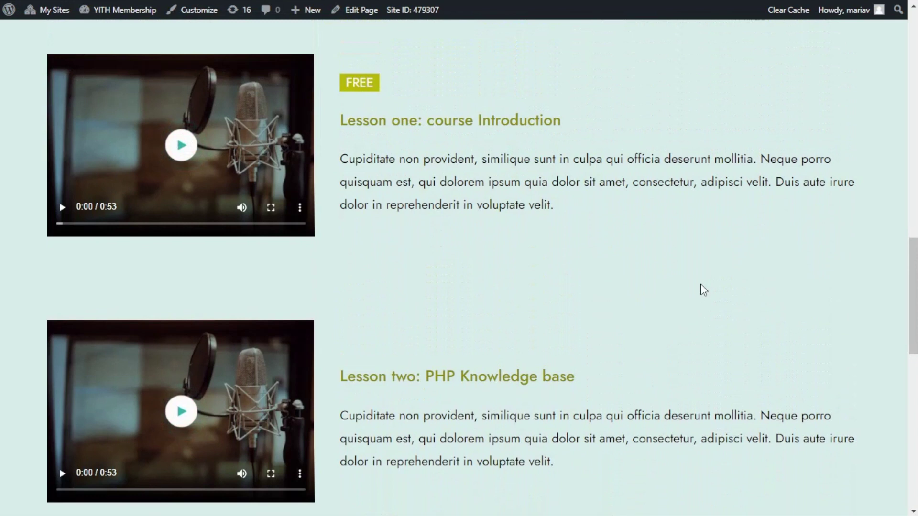
scroll(703, 290, up, 1)
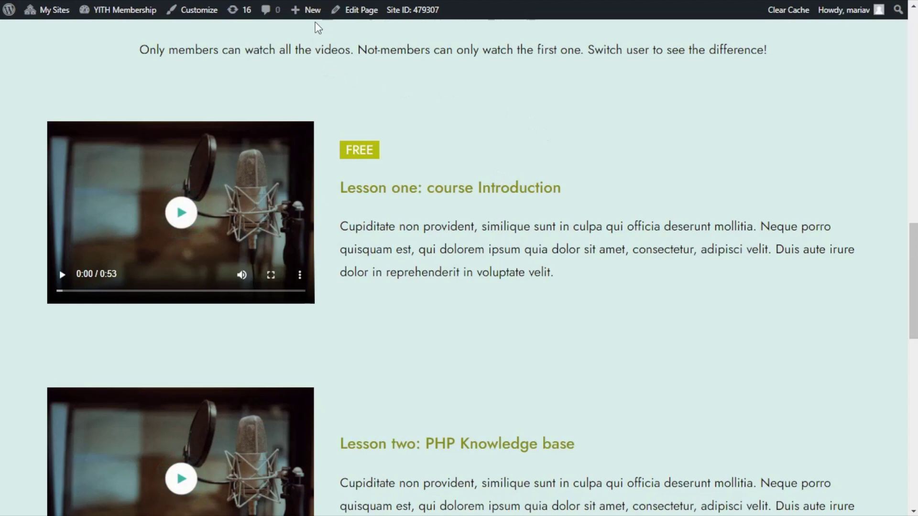
Create a new product named "Complete Video Training “Develop as a boss”".
mouse_move(301, 14)
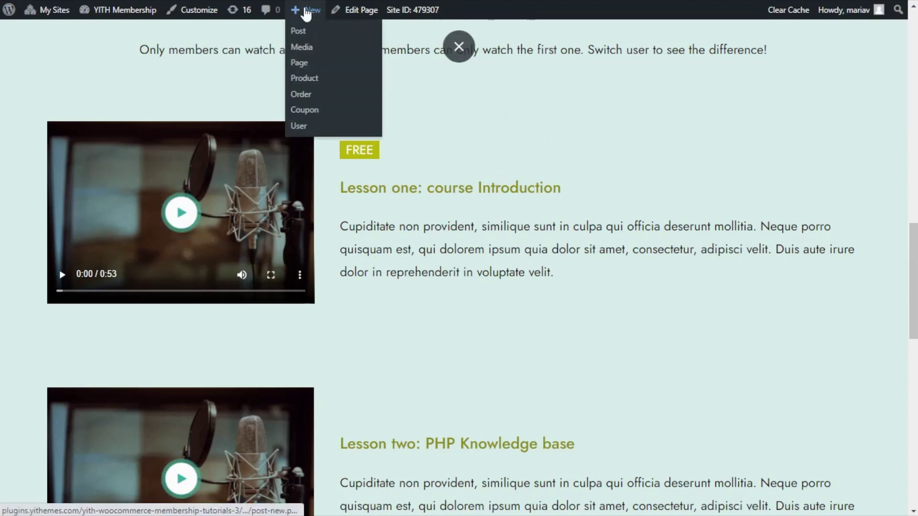
click(316, 83)
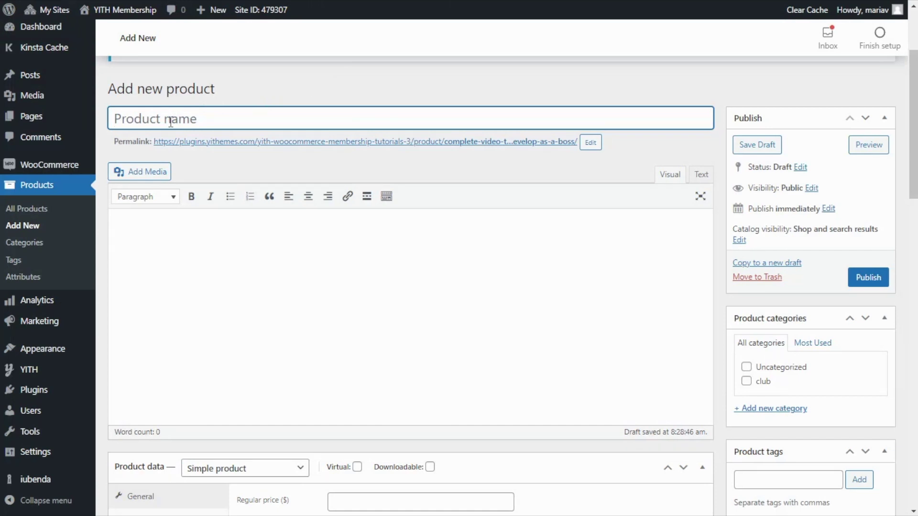
text(Complete Video Training "Develop as a boss")
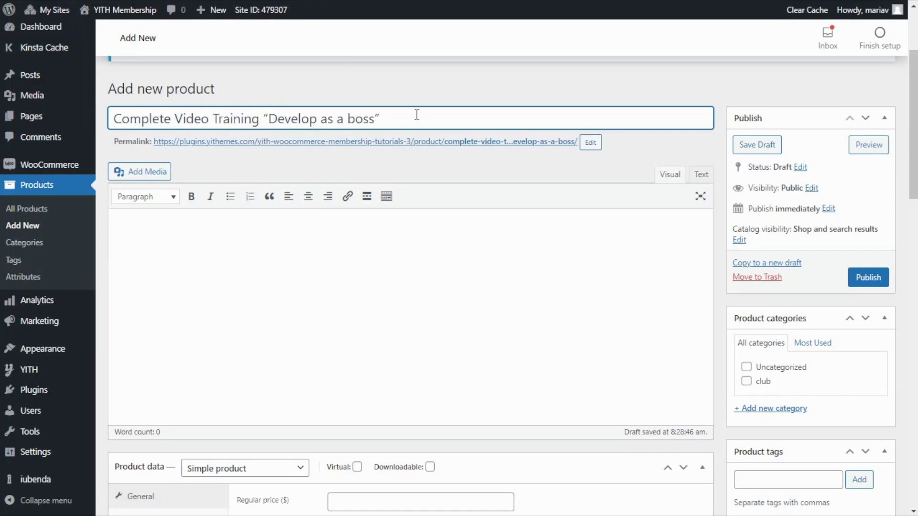
Make the simple product virtual and set its regular price to $499.99.
scroll(434, 129, down, 7)
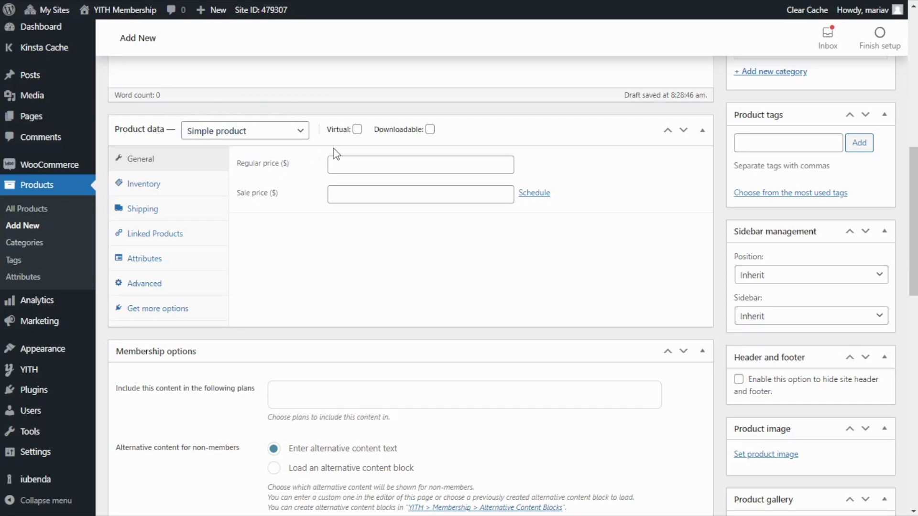
click(357, 130)
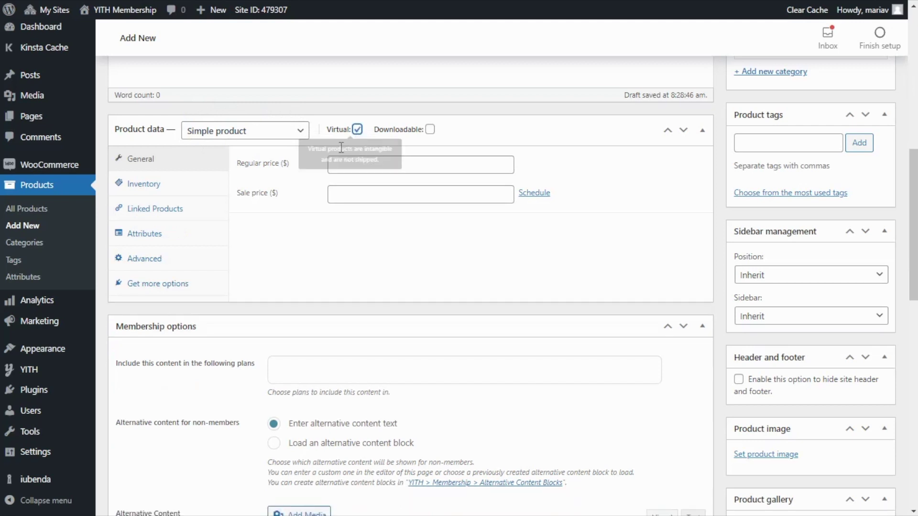
click(348, 163)
text(499.99)
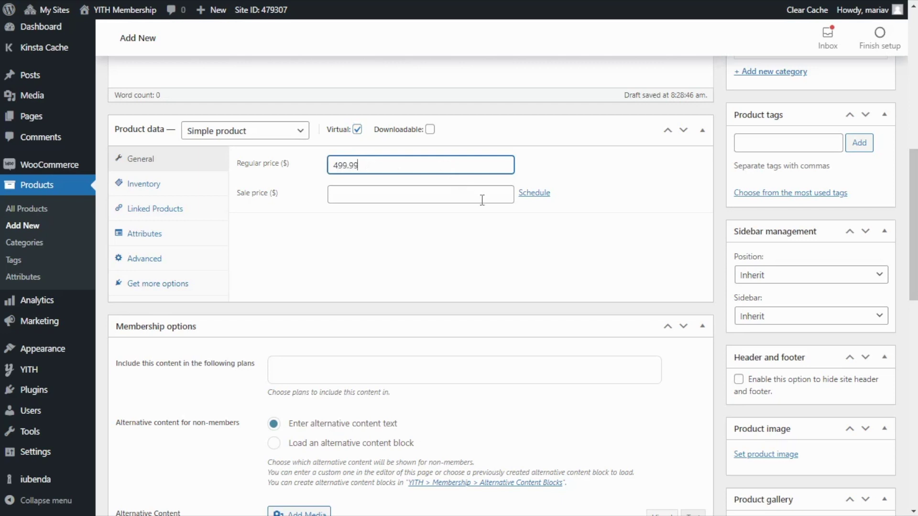
Set the product image to the rocket-and-laptop picture from the media library.
scroll(481, 200, down, 3)
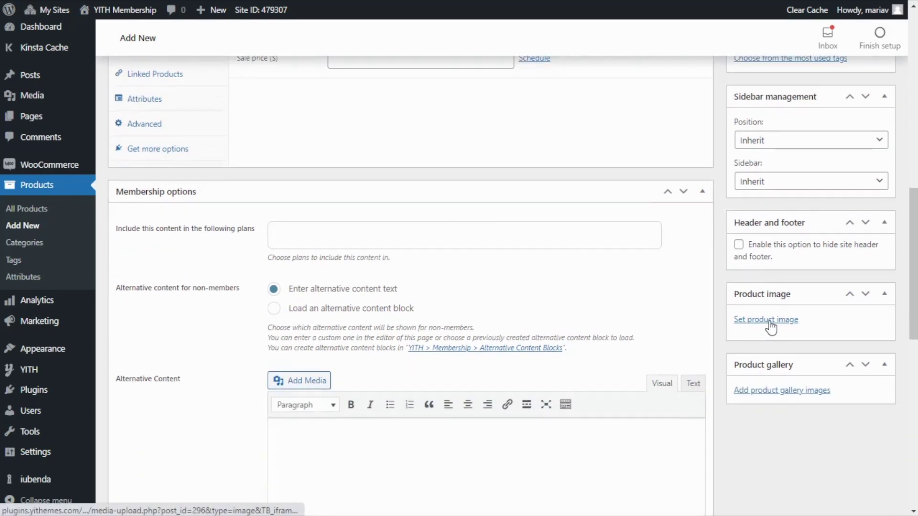
click(770, 321)
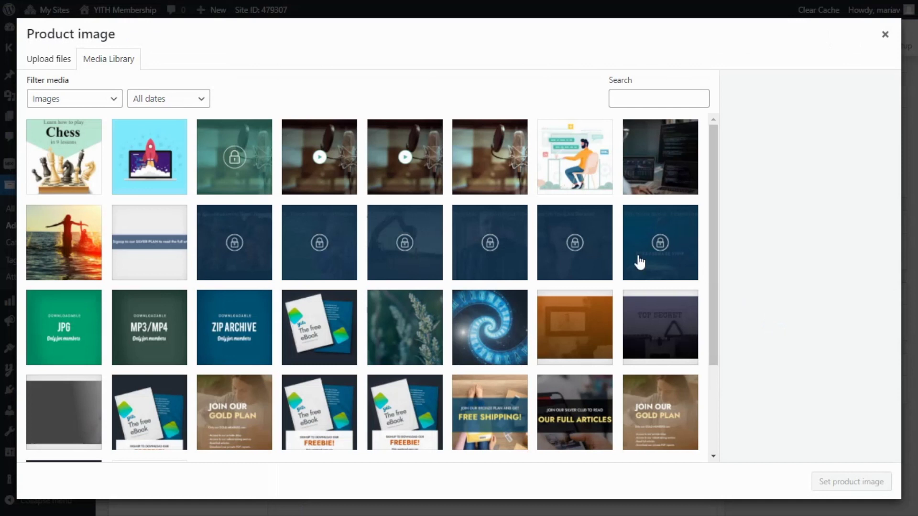
click(170, 175)
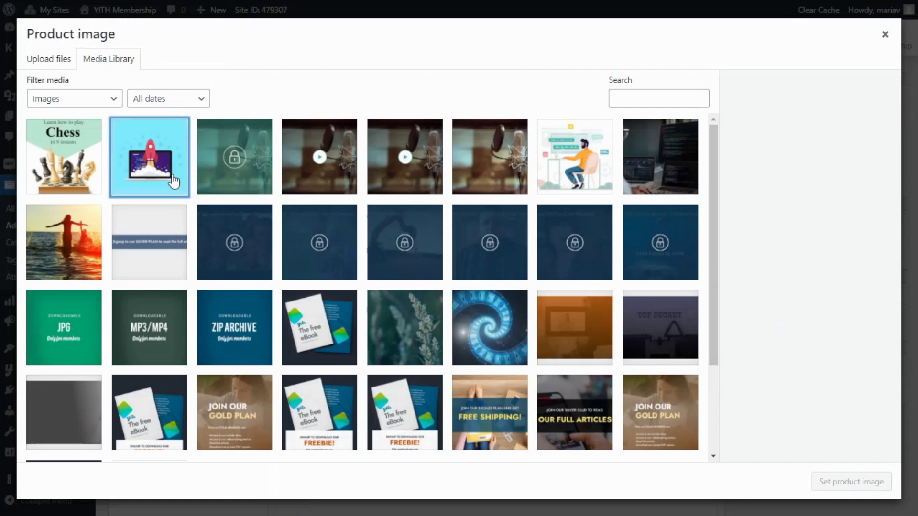
click(849, 483)
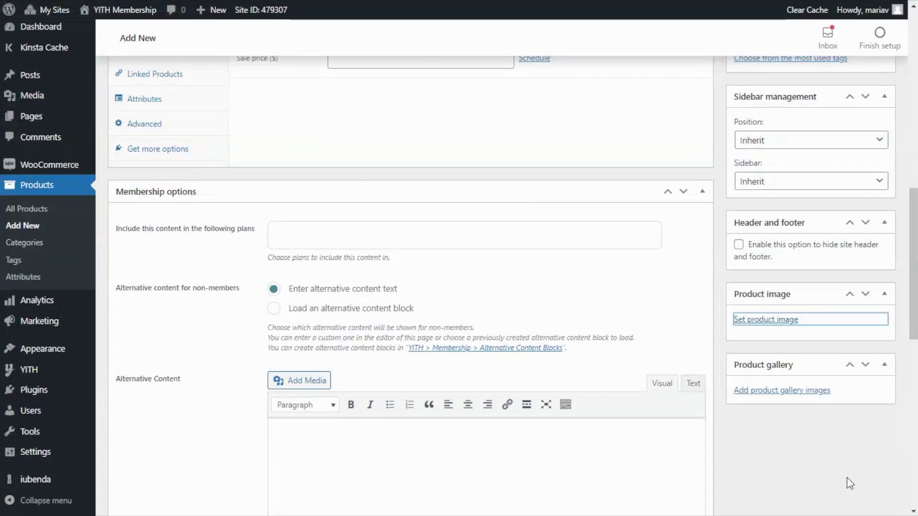
Write a short description of the WordPress plugin and theme video course, with the bold line "Buy the course and get immediate access to 50+ videos!".
scroll(846, 477, down, 10)
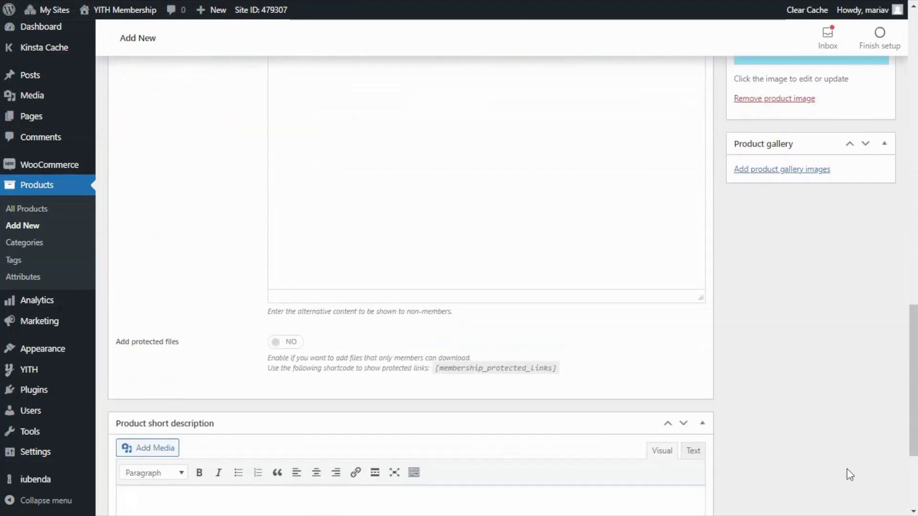
scroll(847, 469, down, 2)
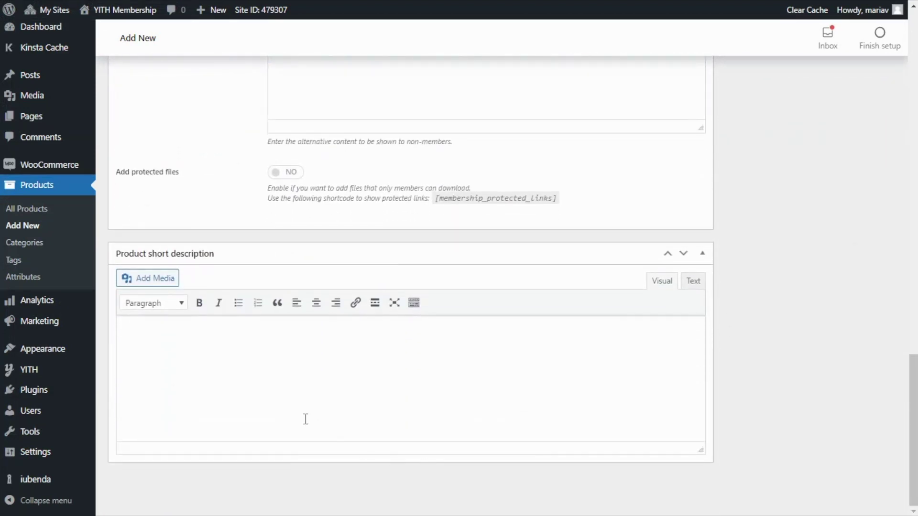
click(161, 345)
text(The ultimate complete video course to learn how to develop a WordPress plugin and a WordPress theme from scratch. Buy the course and get immediate access to 50+ videos!)
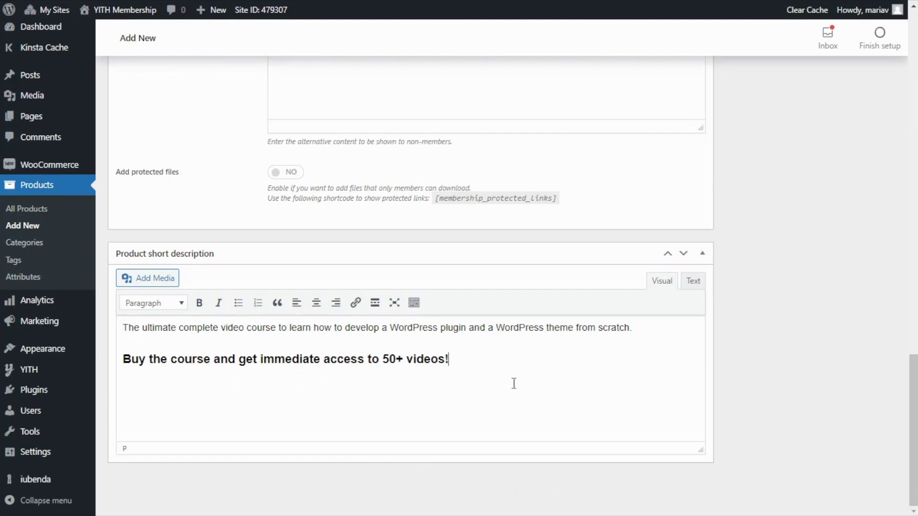
Publish the product and open its shop page through the permalink.
scroll(743, 370, up, 10)
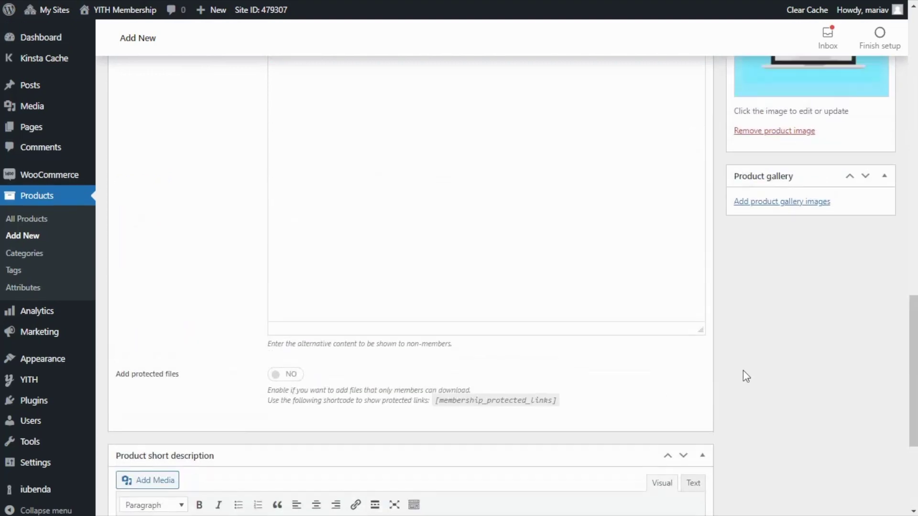
scroll(743, 375, up, 10)
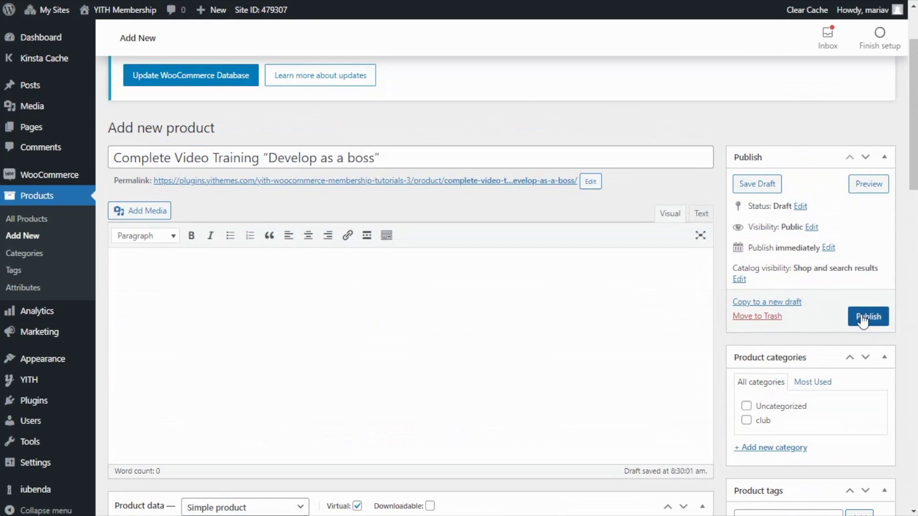
click(862, 321)
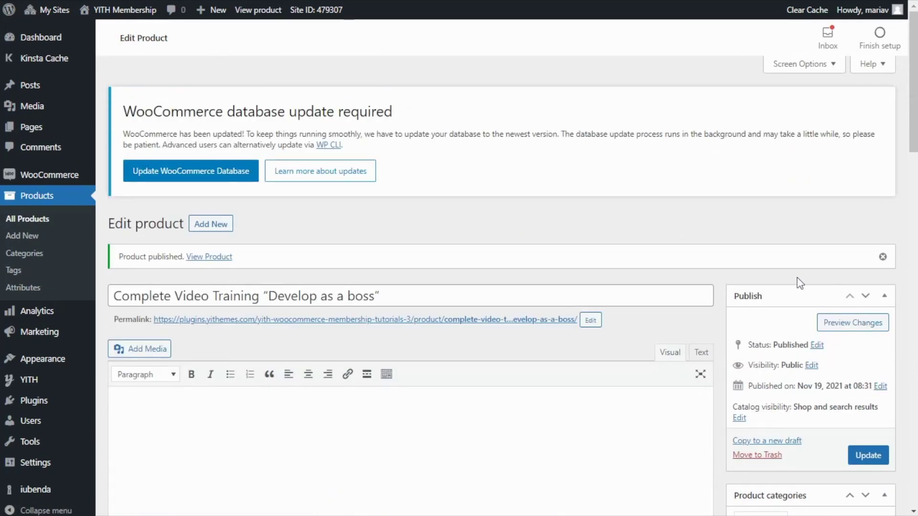
click(374, 325)
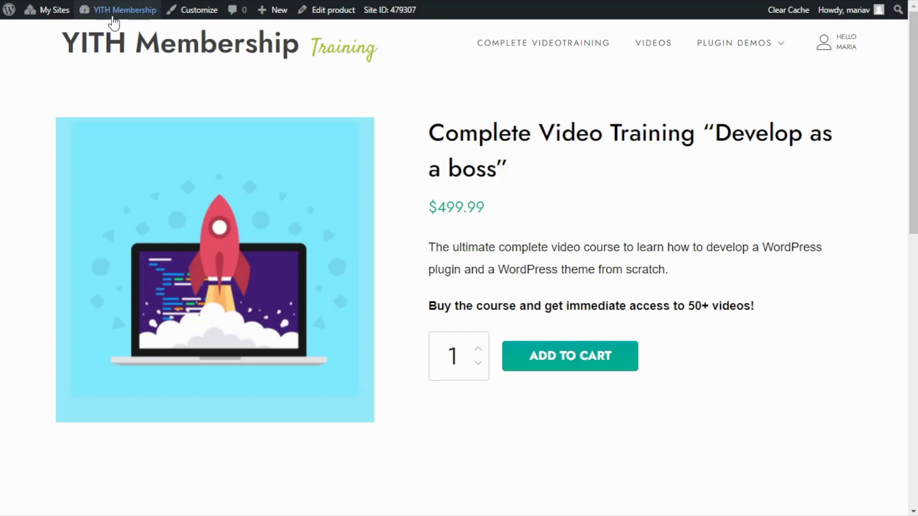
Return to the site dashboard and start a new membership plan in the YITH Membership plugin.
mouse_move(115, 11)
click(103, 31)
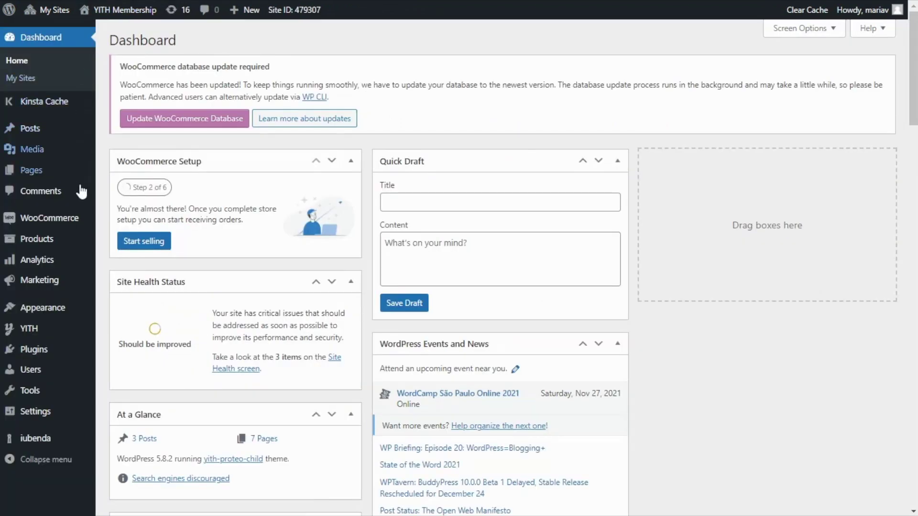
mouse_move(45, 330)
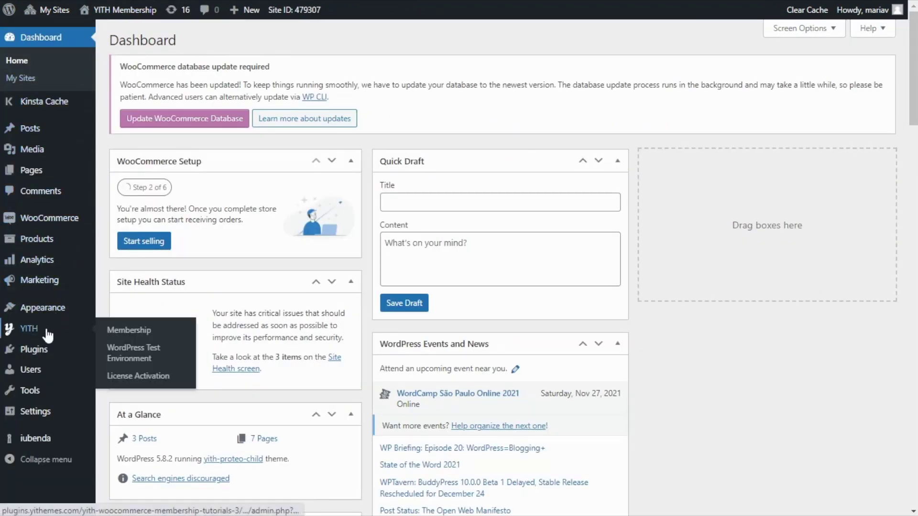
click(133, 334)
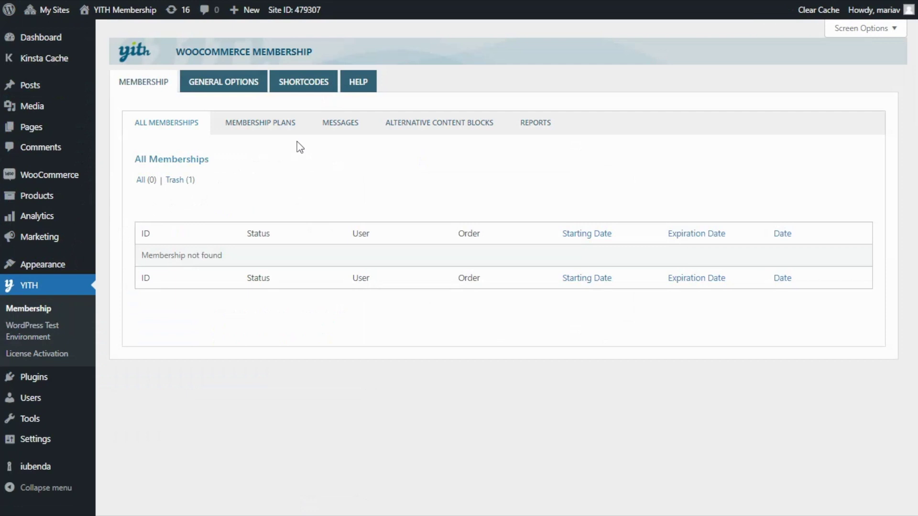
click(260, 128)
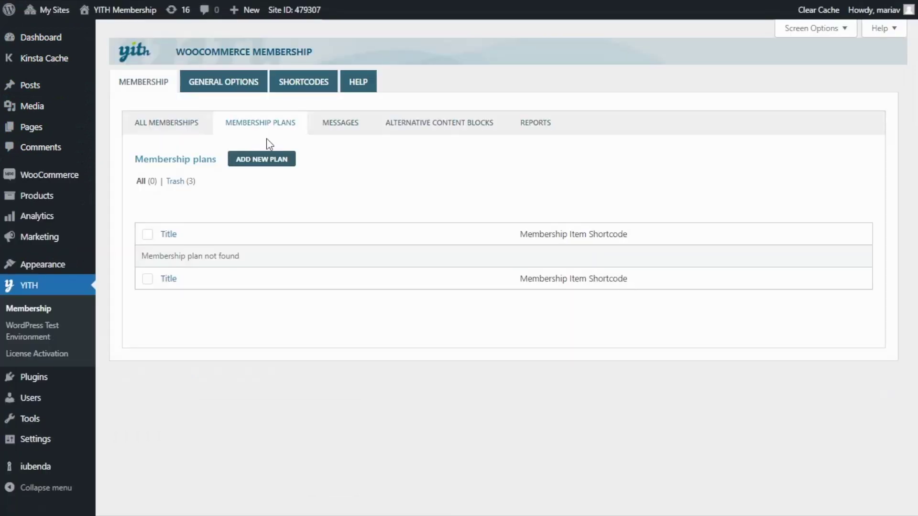
click(272, 164)
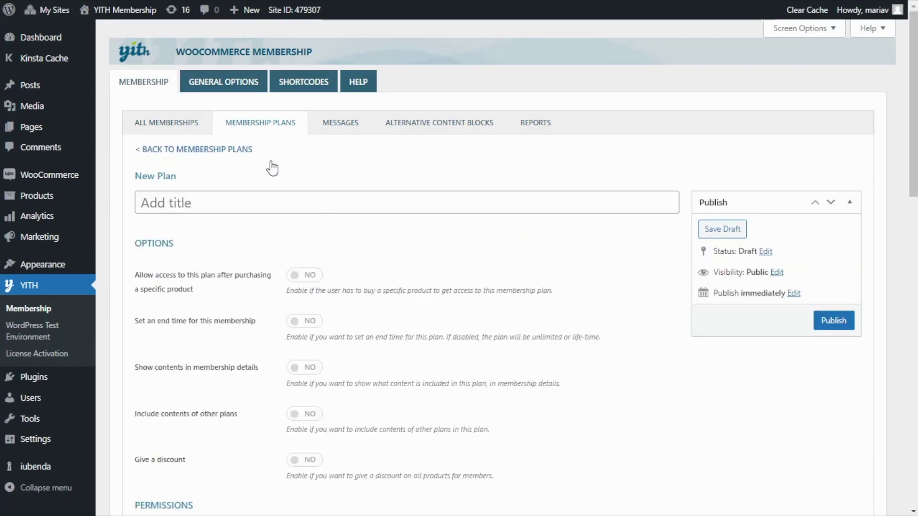
Title the plan "Develop as a boss" and allow access to it after purchasing a specific product.
click(183, 201)
text(Develop as a boss)
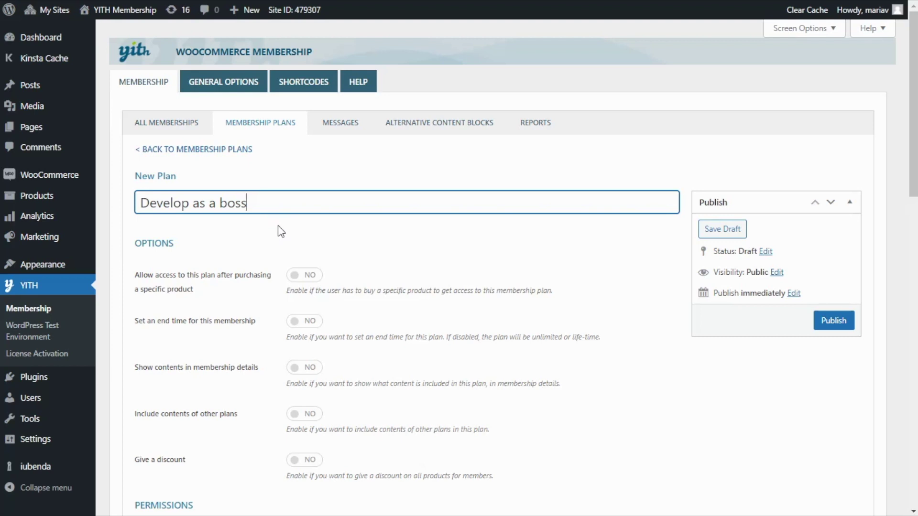
click(308, 276)
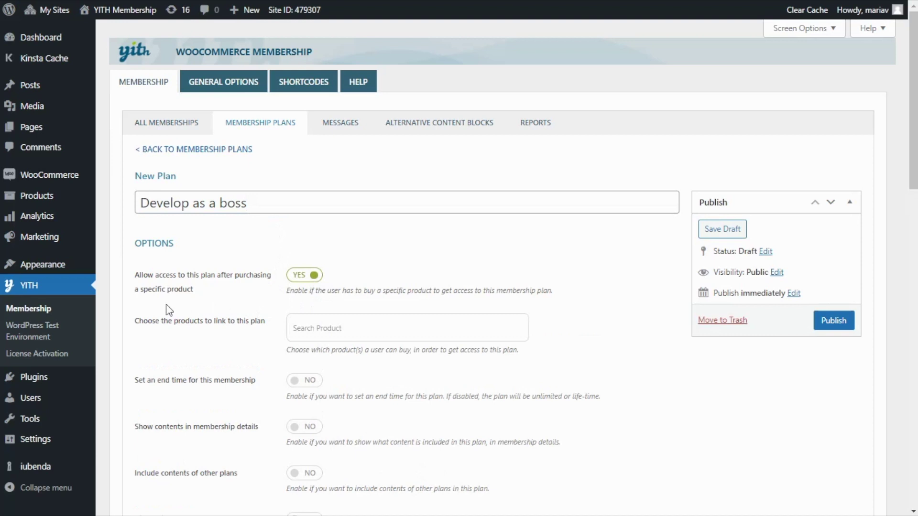
Link the product Complete Video Training "Develop as a boss" to the membership plan.
click(314, 330)
text(video)
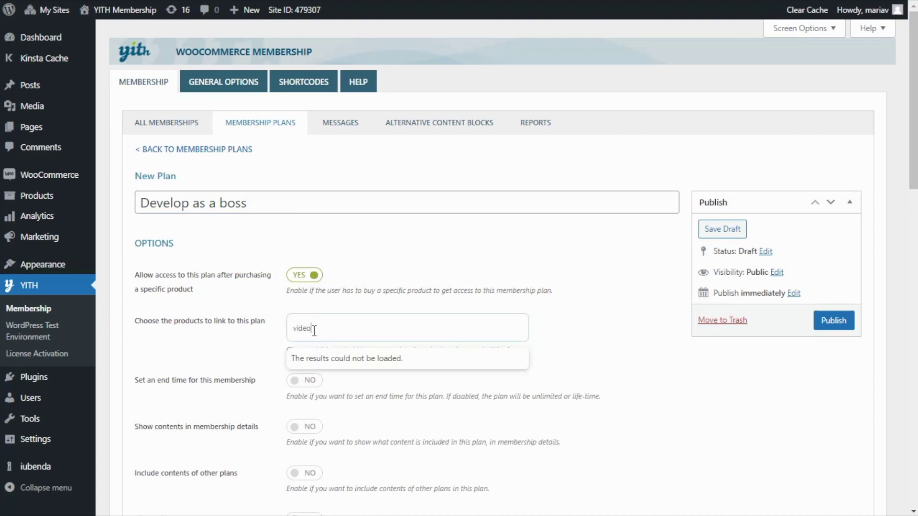
text( tr)
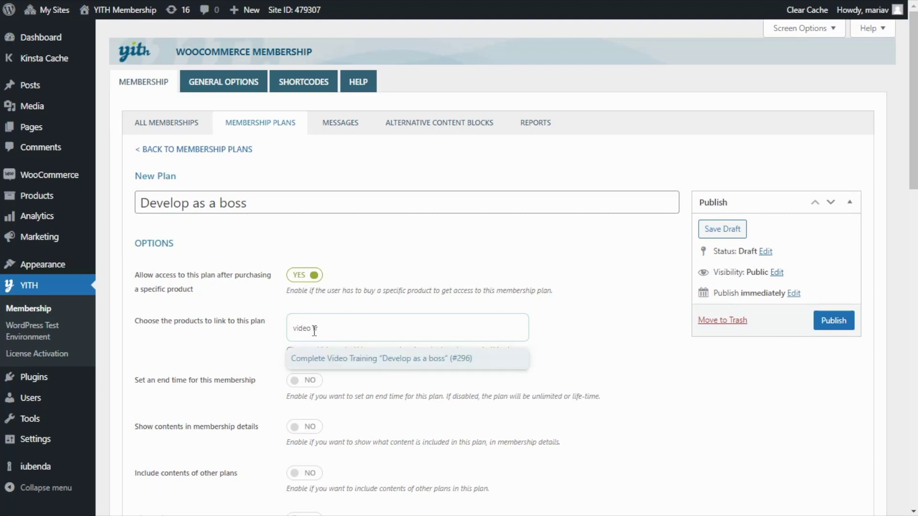
click(360, 358)
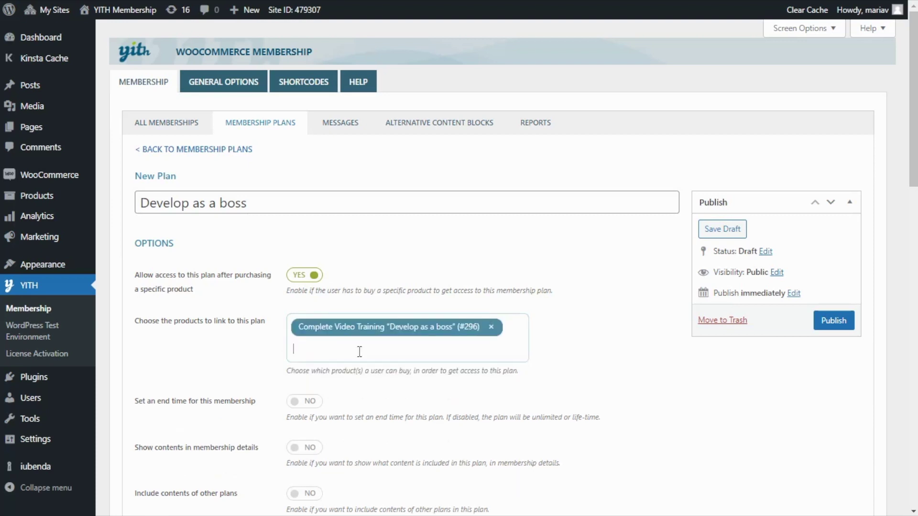
Make the Homepage page accessible with this plan in the plan's permissions.
scroll(361, 359, down, 5)
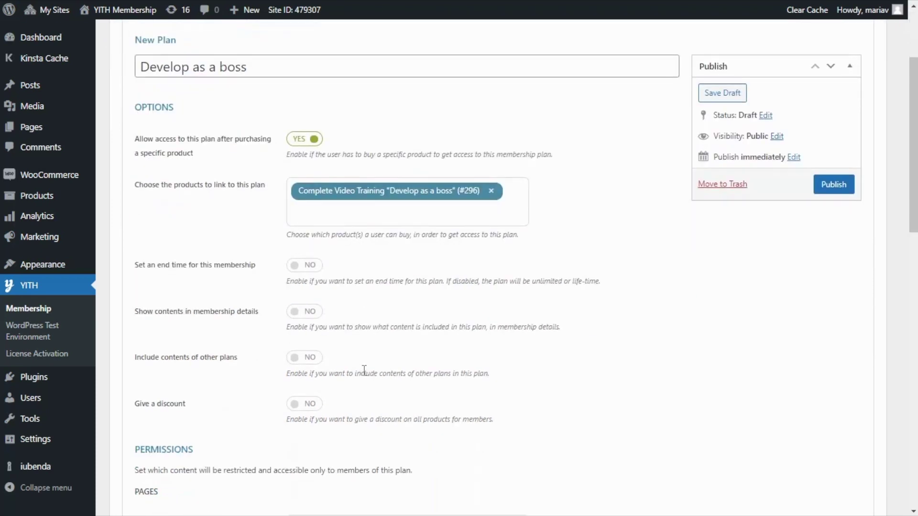
scroll(364, 370, down, 1)
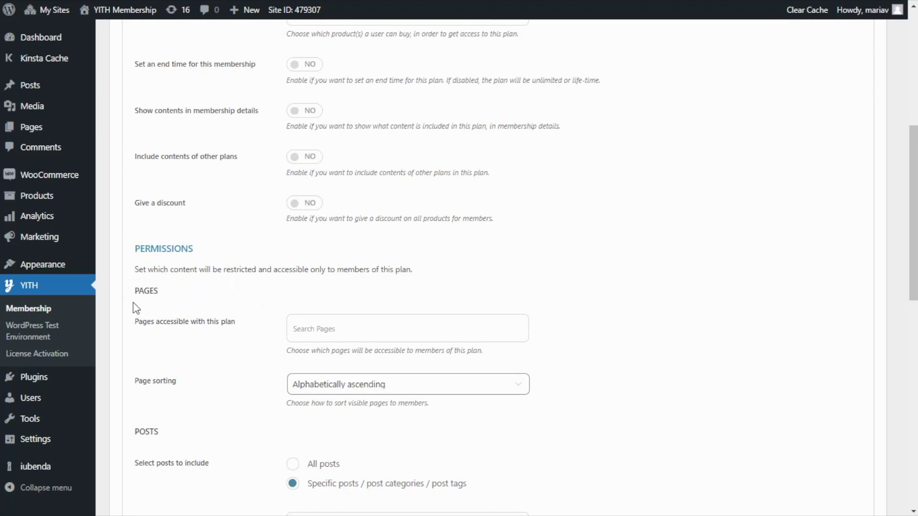
click(309, 327)
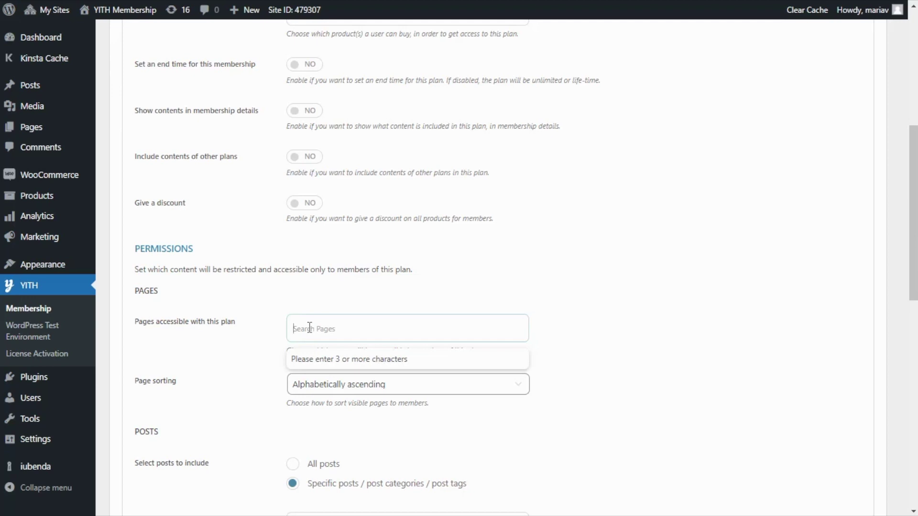
text(home)
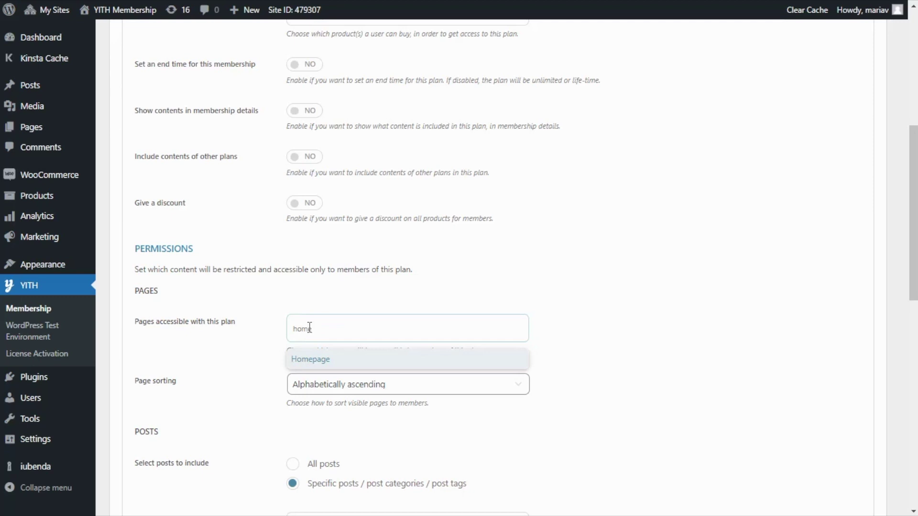
click(331, 359)
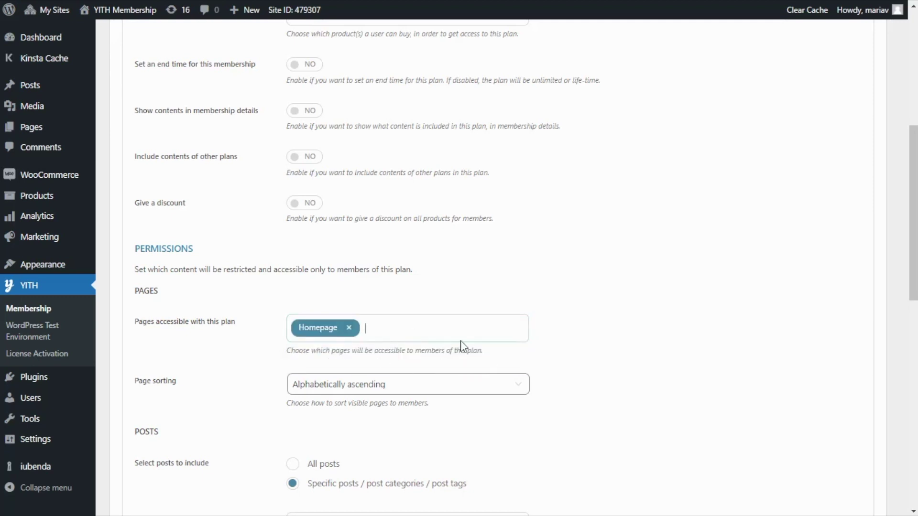
Publish the "Develop as a boss" membership plan.
scroll(580, 352, up, 2)
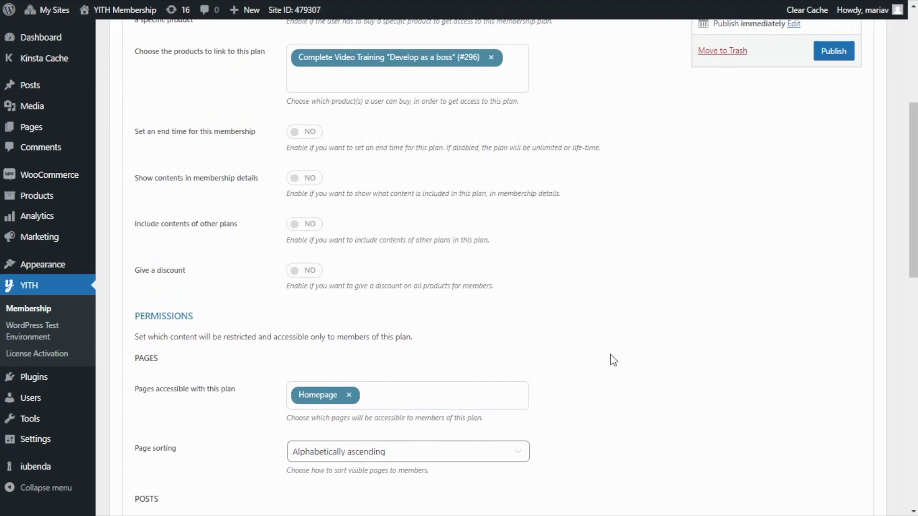
scroll(614, 357, up, 5)
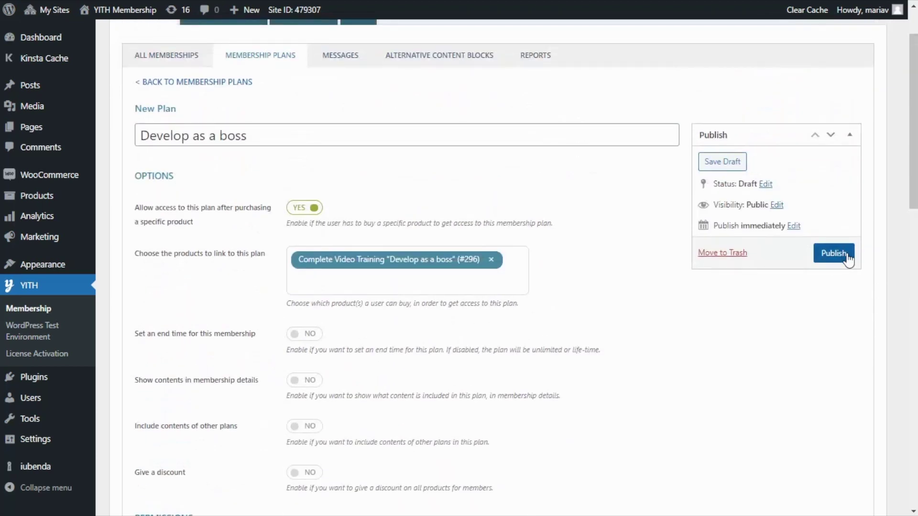
click(848, 256)
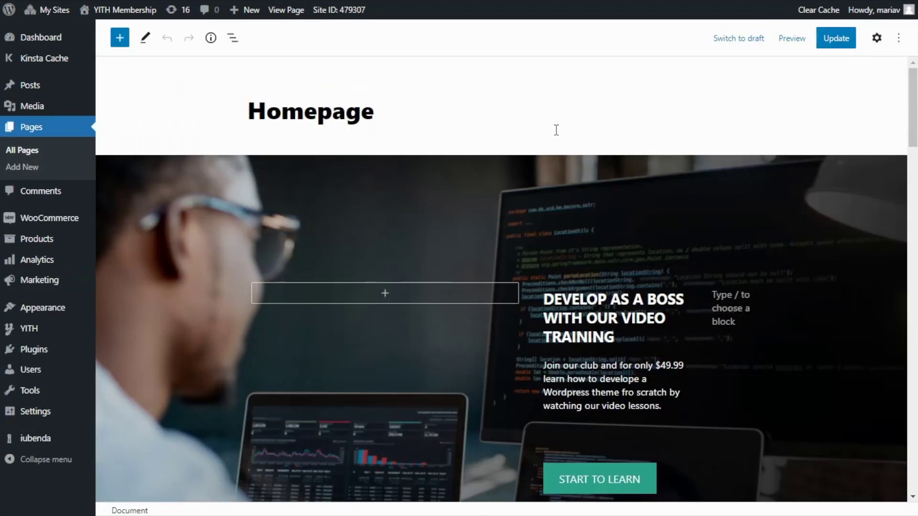
Copy all content of the Homepage page from the block editor.
click(898, 42)
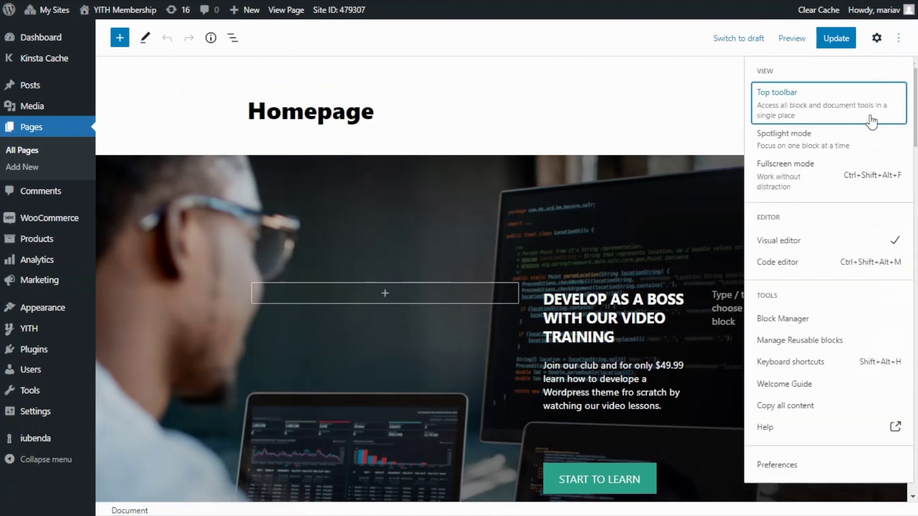
click(803, 409)
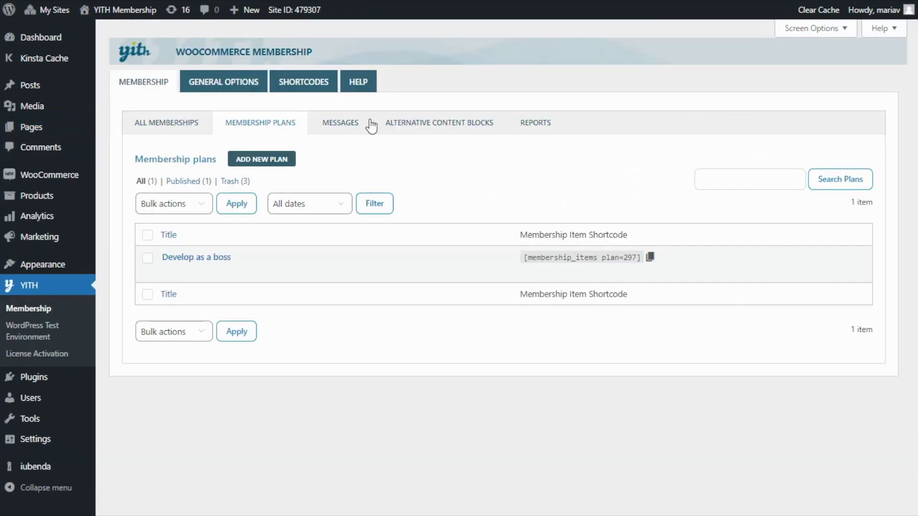
Create an alternative content block titled "Video Training Block" and paste the copied Homepage content into its body.
click(467, 130)
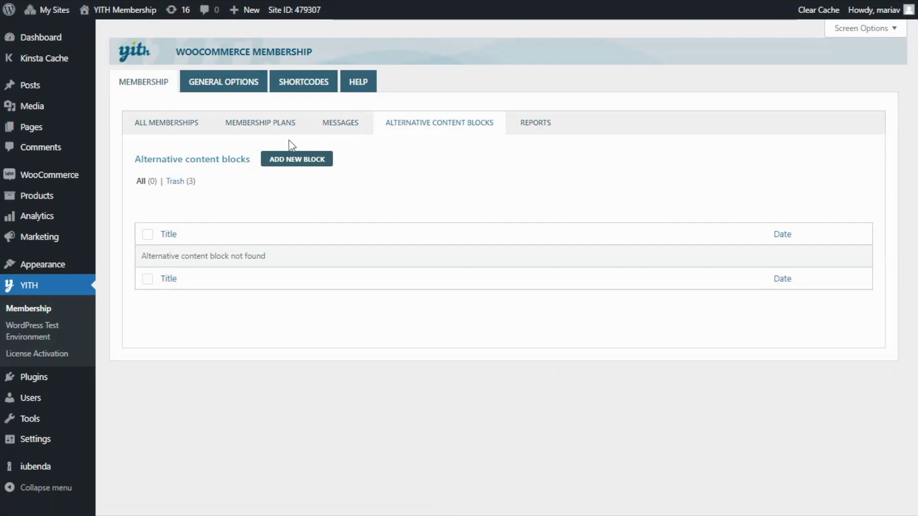
click(303, 165)
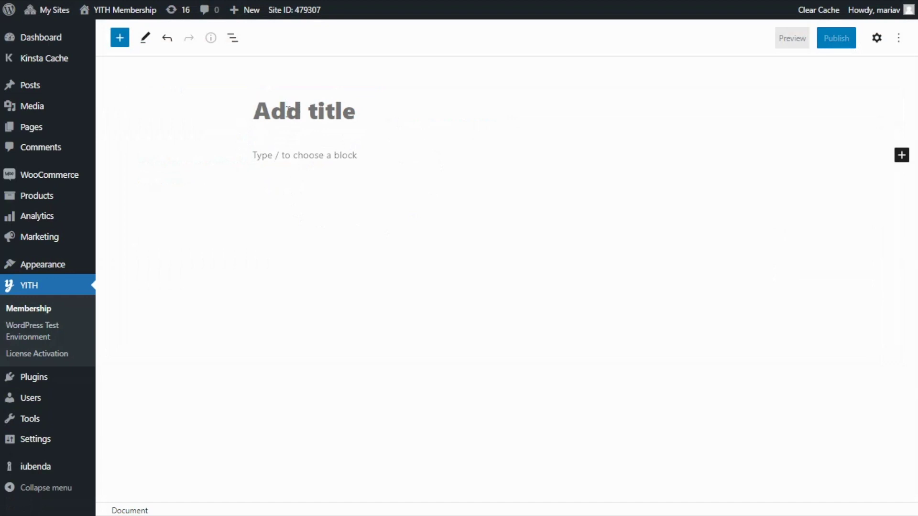
text(Video Tra)
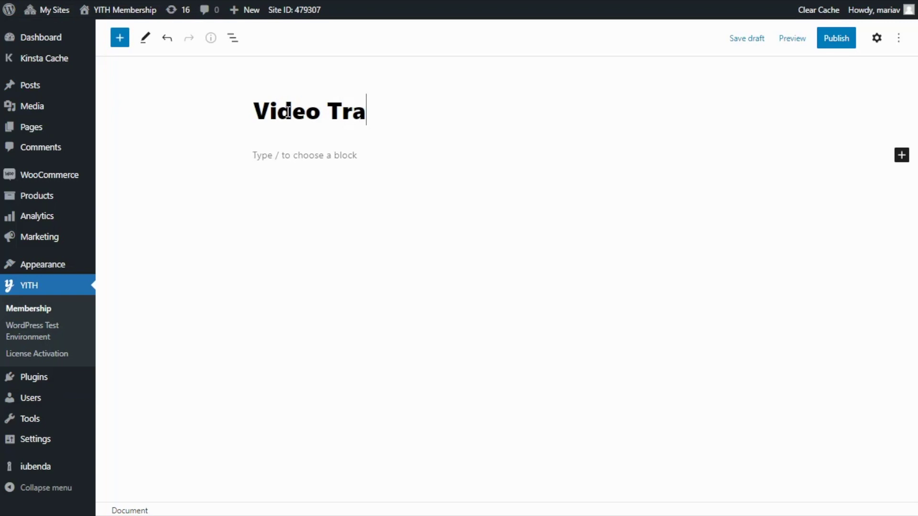
text(ining Block)
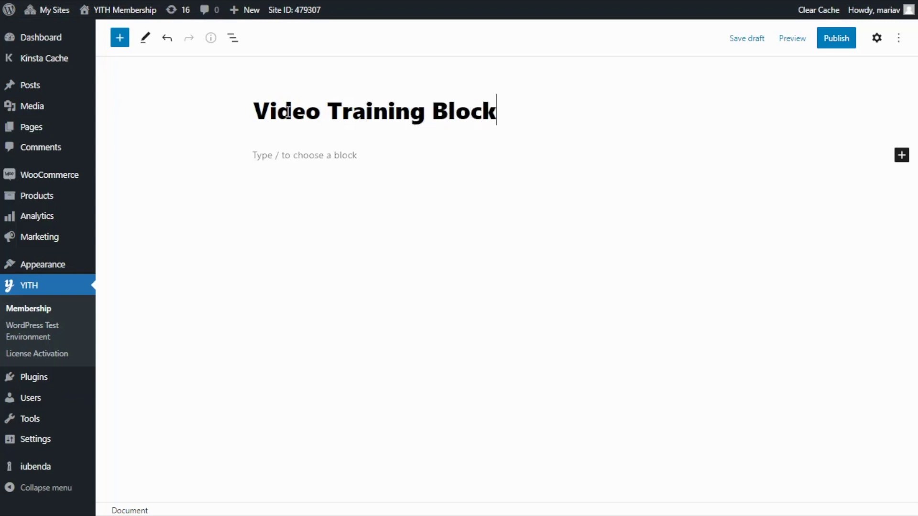
click(325, 157)
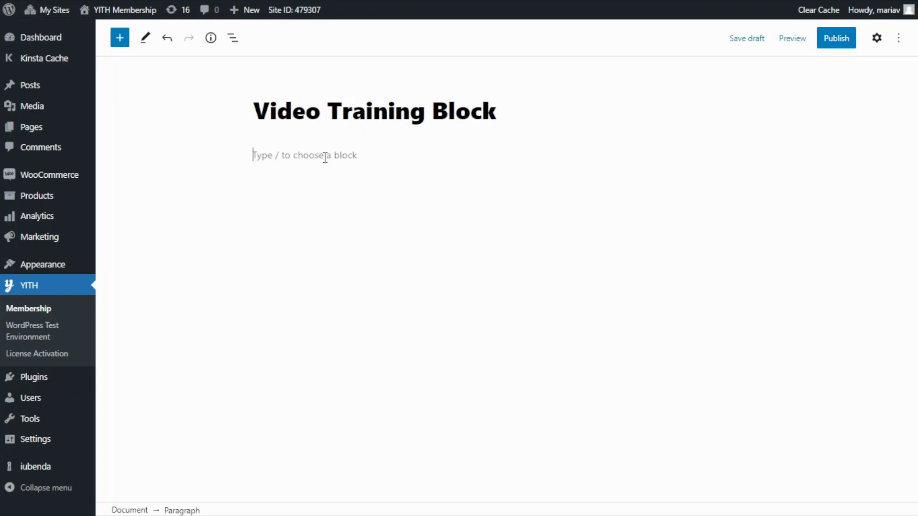
key(ctrl+v)
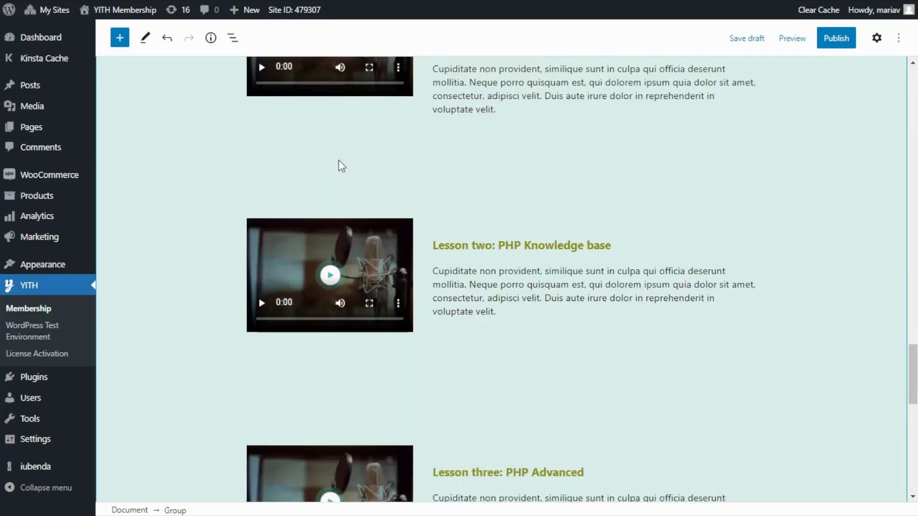
Review the pasted content from the hero banner and course introduction through the video lessons.
scroll(659, 228, up, 7)
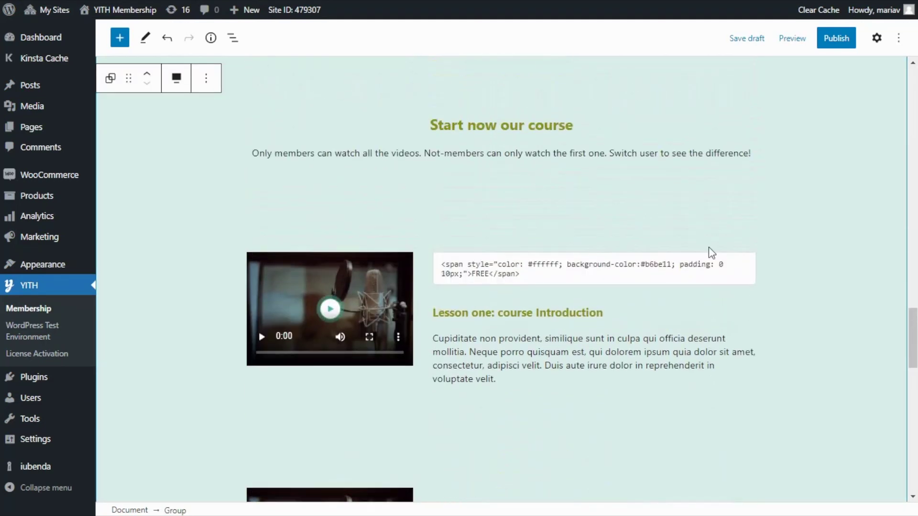
scroll(709, 247, up, 9)
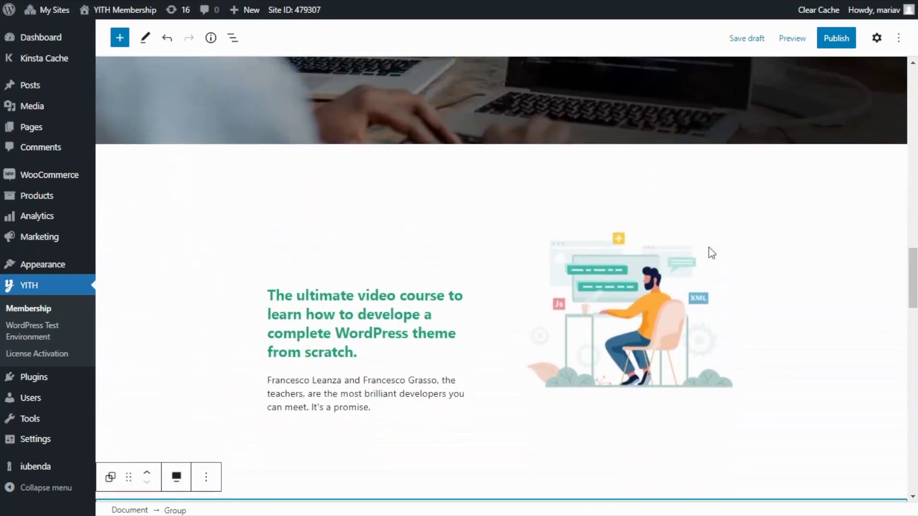
scroll(711, 252, up, 11)
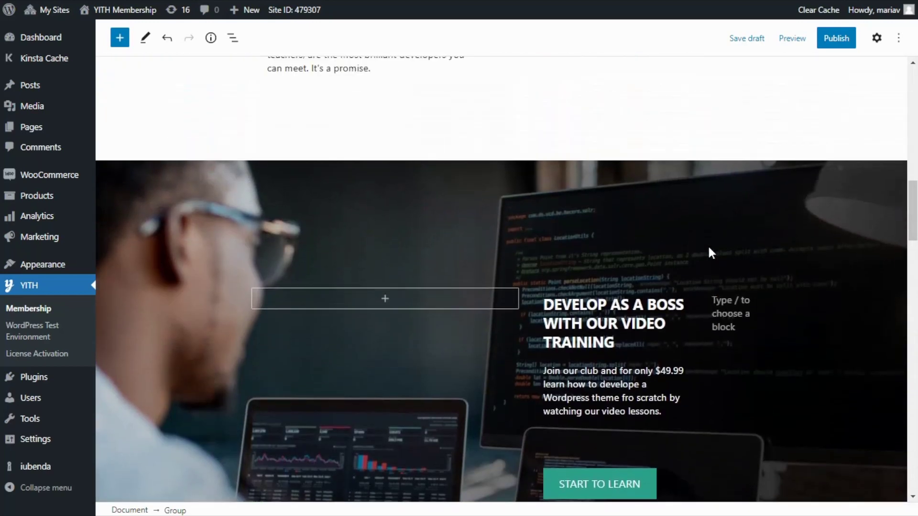
scroll(708, 247, down, 11)
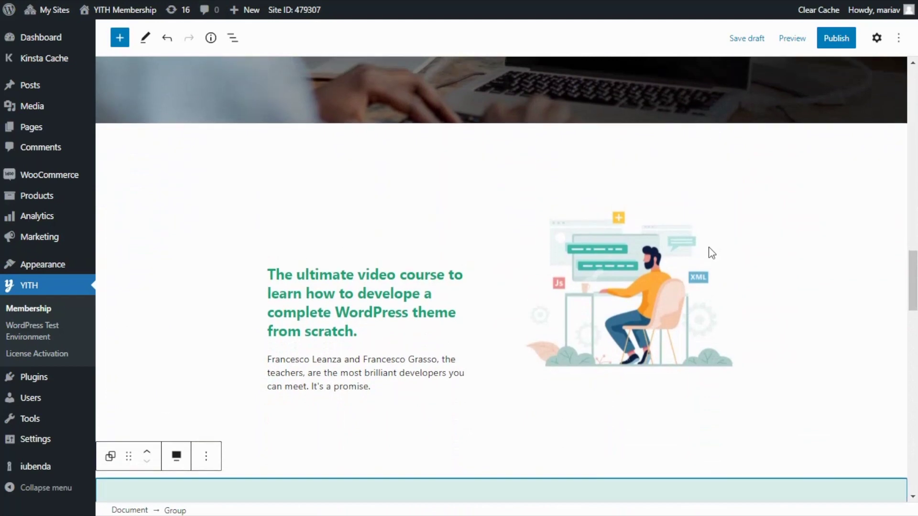
scroll(711, 254, down, 9)
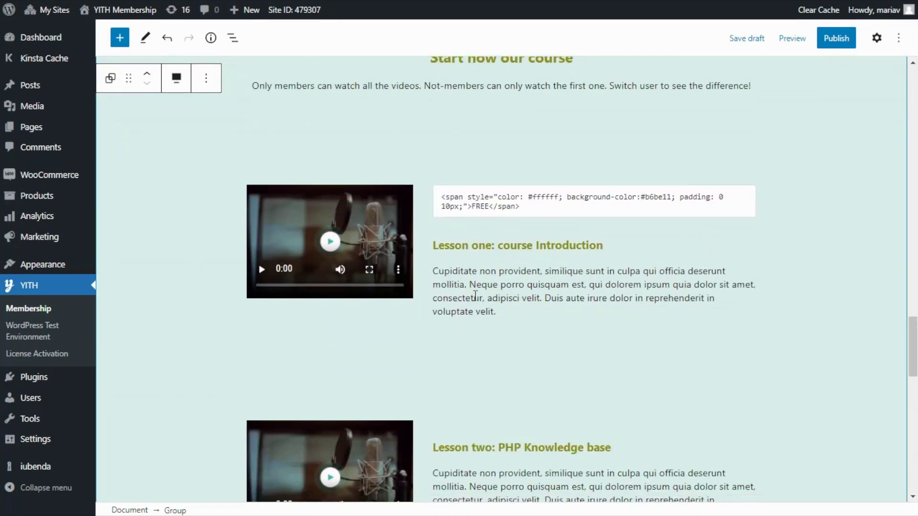
scroll(587, 283, down, 6)
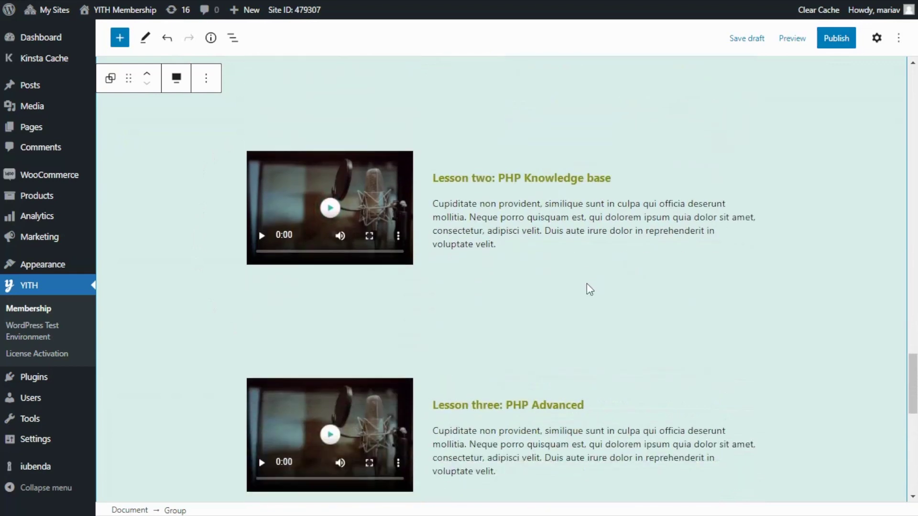
scroll(449, 288, down, 3)
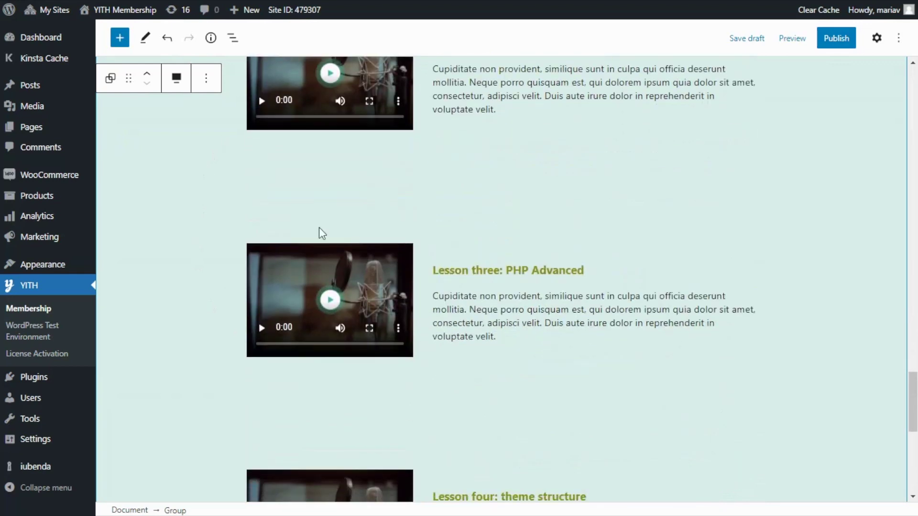
Replace the "Lesson two: PHP Knowledge base" video with an Image block using locked-contents.jpg from the media library.
scroll(465, 294, up, 3)
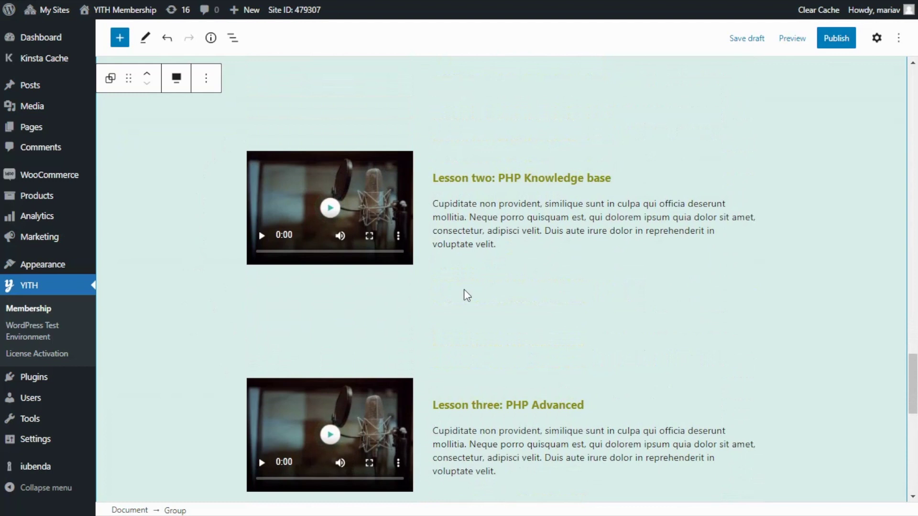
click(376, 183)
key(Delete)
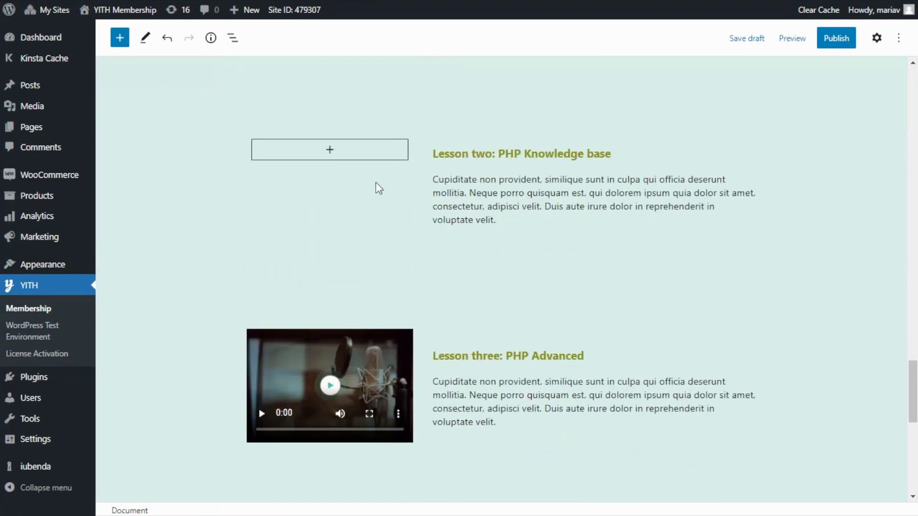
click(329, 151)
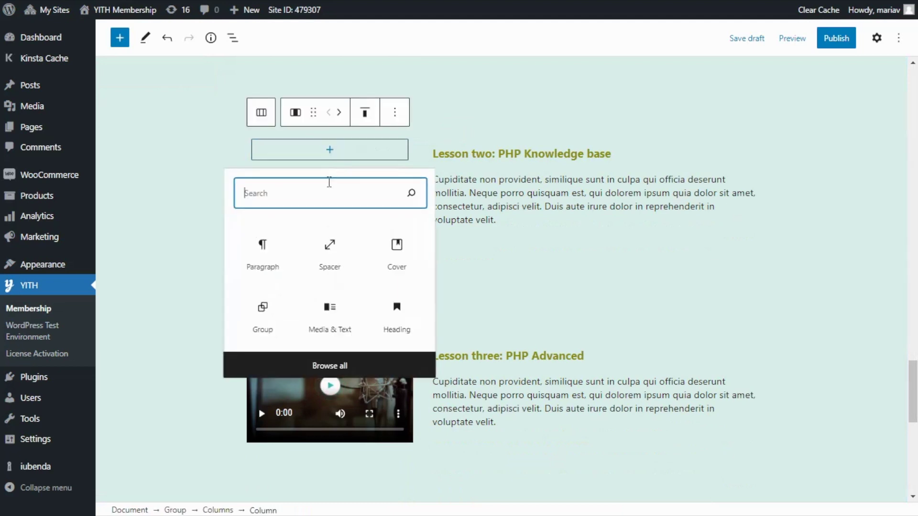
text(image)
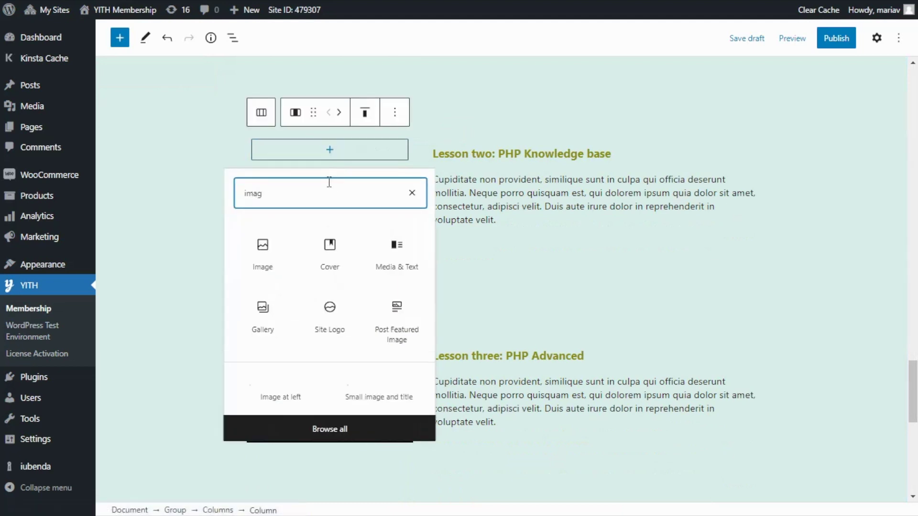
click(251, 258)
click(285, 229)
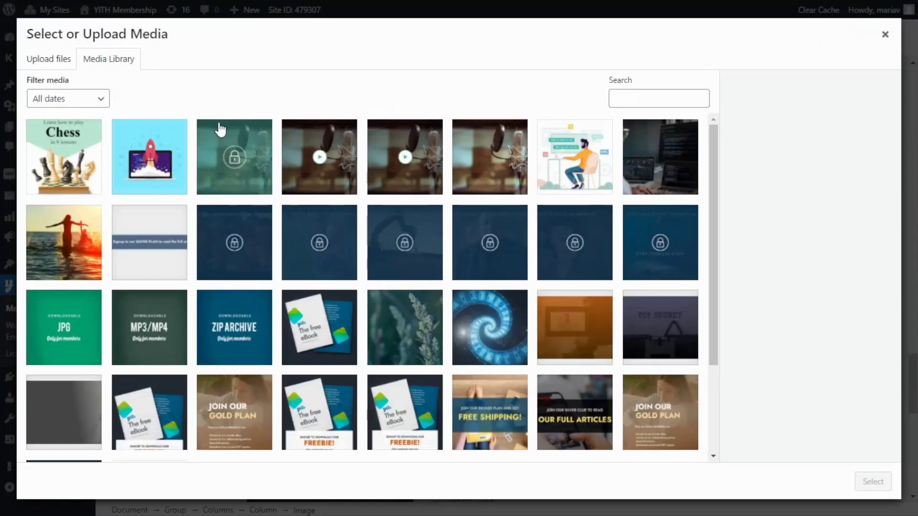
click(255, 182)
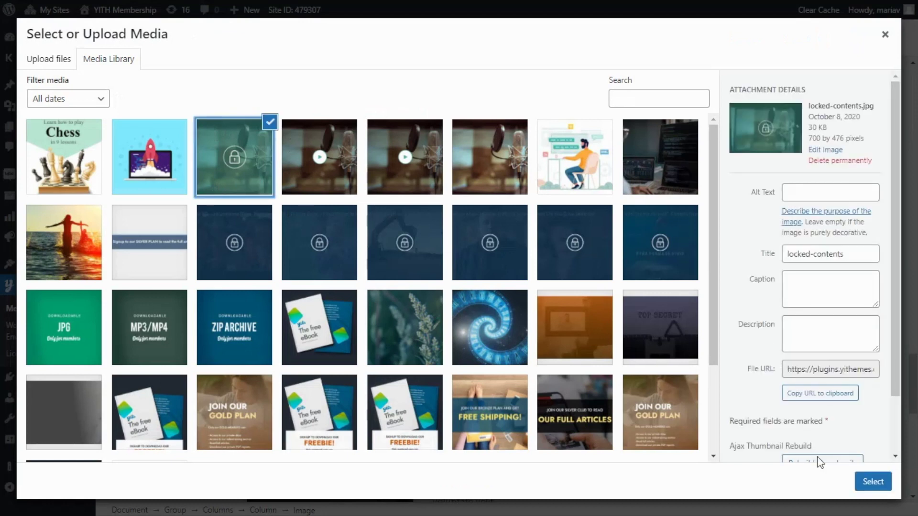
click(870, 483)
Replace the "Lesson three: PHP Advanced" and "Lesson four: theme structure" videos with Image blocks using locked-contents.jpg from the media library.
scroll(774, 339, up, 3)
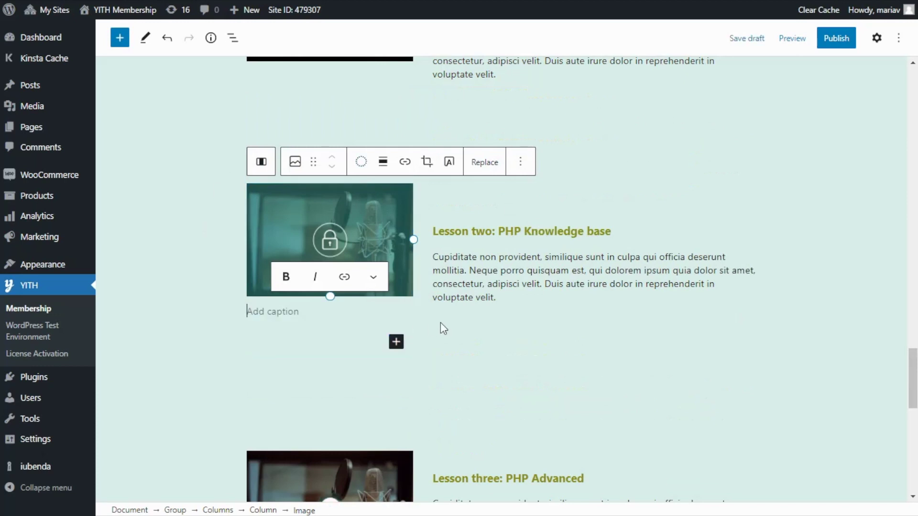
scroll(440, 322, down, 4)
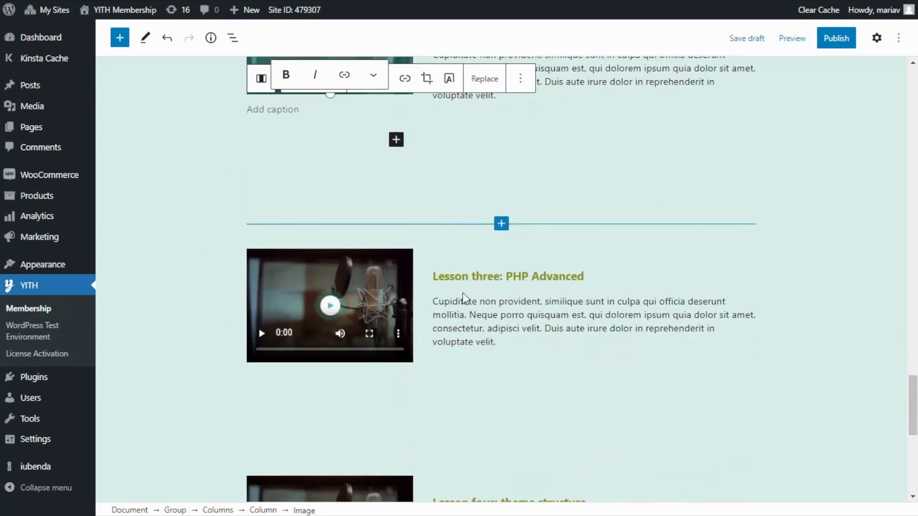
click(359, 277)
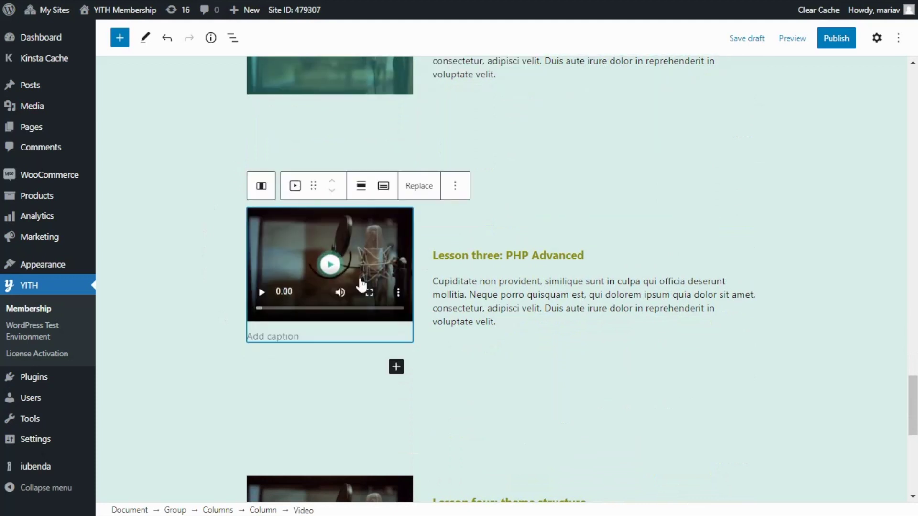
key(Delete)
click(330, 207)
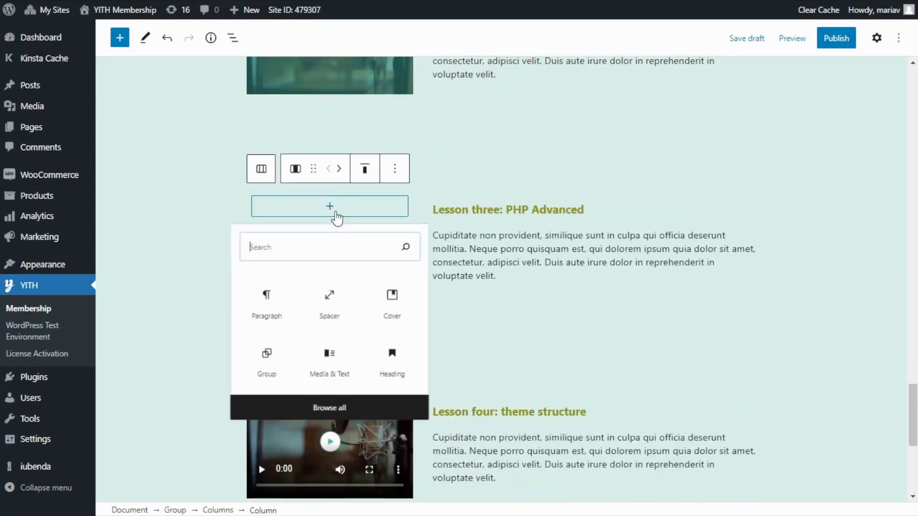
text(image)
click(256, 306)
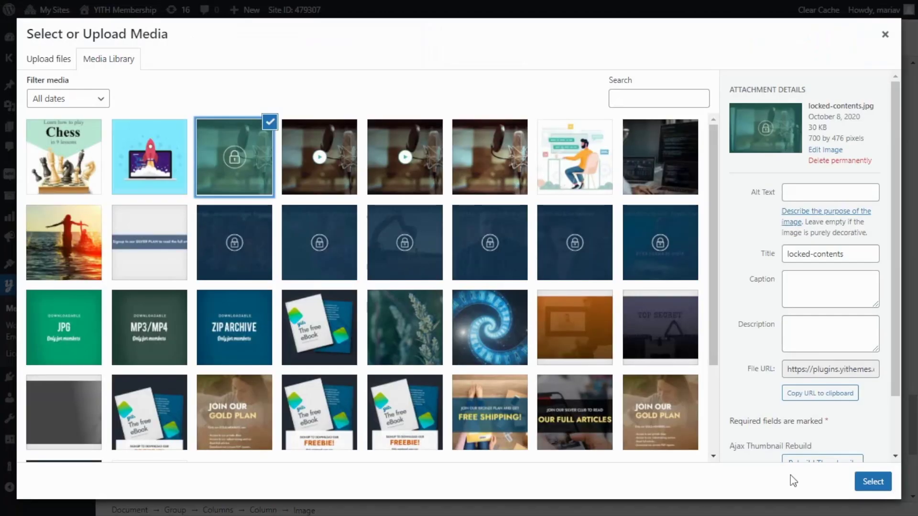
click(872, 480)
Review the block's lesson list from lesson four back to lesson one, checking the locked images and the free lesson's video.
scroll(696, 381, down, 1)
scroll(392, 318, up, 3)
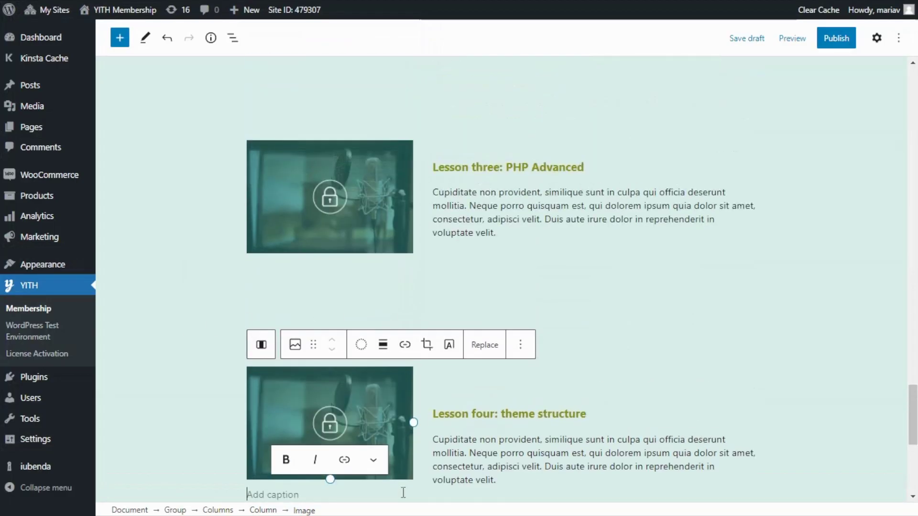
scroll(526, 387, up, 3)
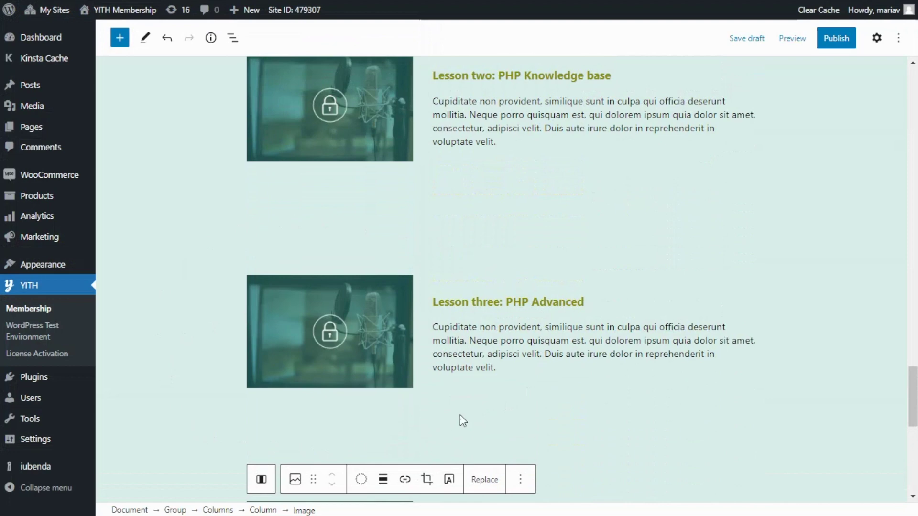
scroll(452, 343, up, 1)
scroll(305, 154, up, 2)
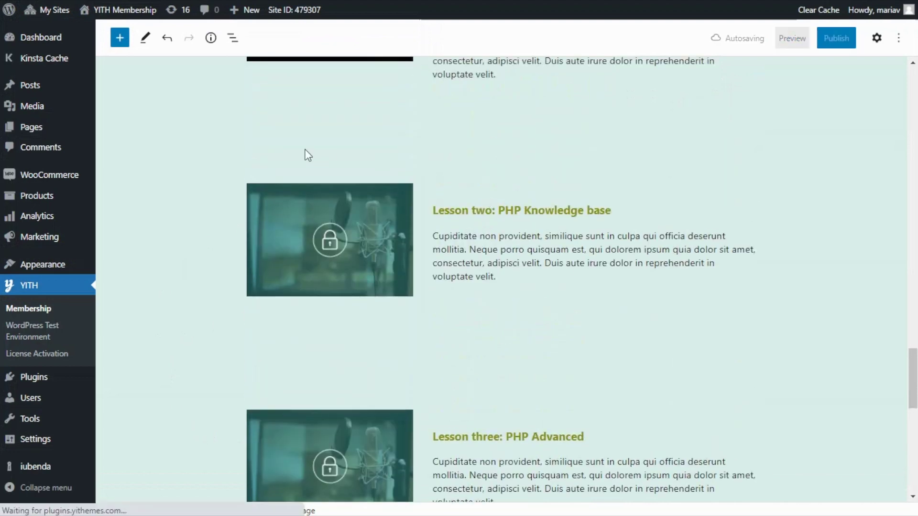
scroll(465, 293, up, 4)
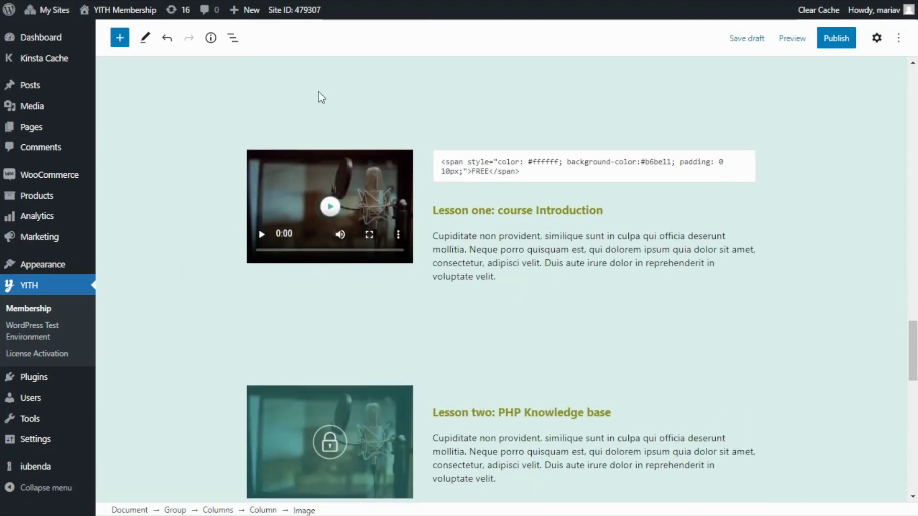
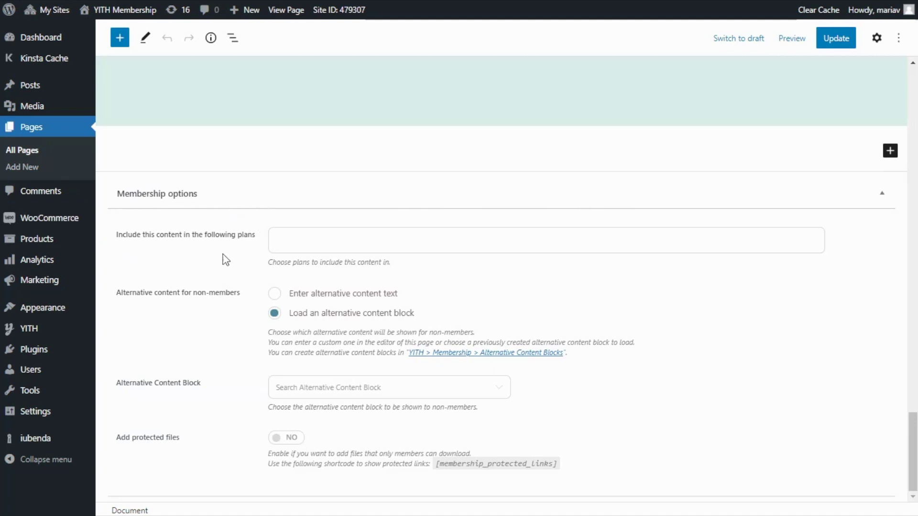
Include the Homepage page in the "Develop as a boss" plan with "Video Training Block" as its alternative content block, and update the page.
click(287, 248)
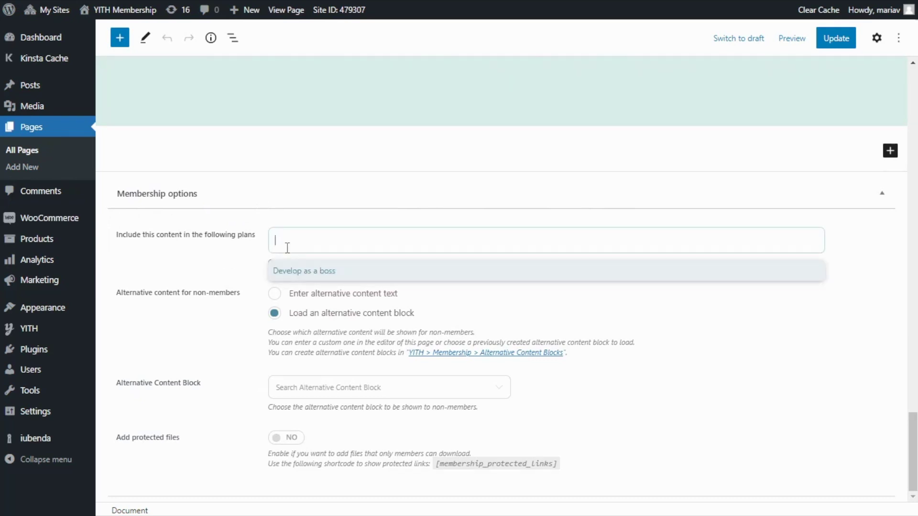
click(353, 273)
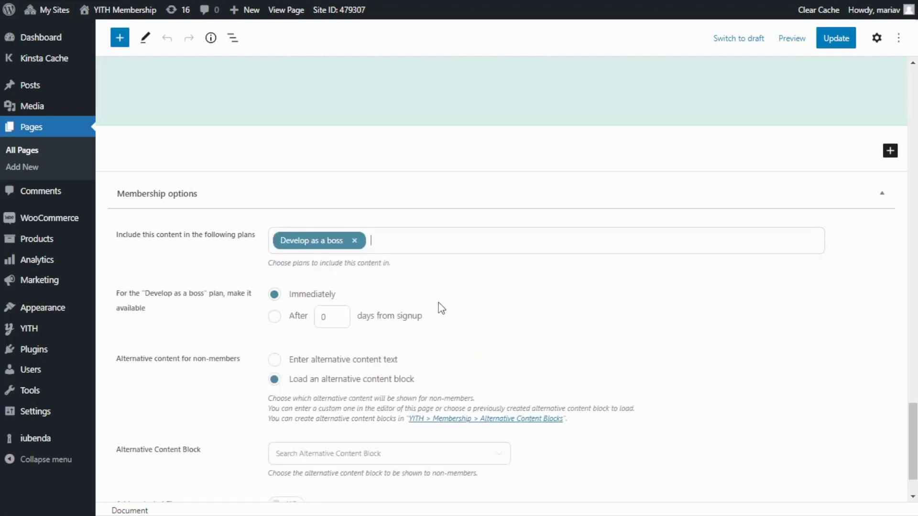
scroll(454, 307, down, 2)
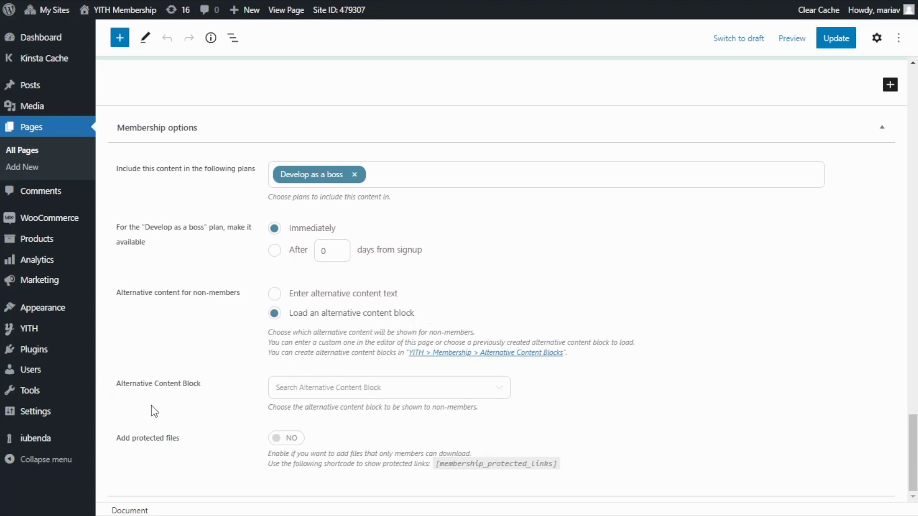
click(308, 395)
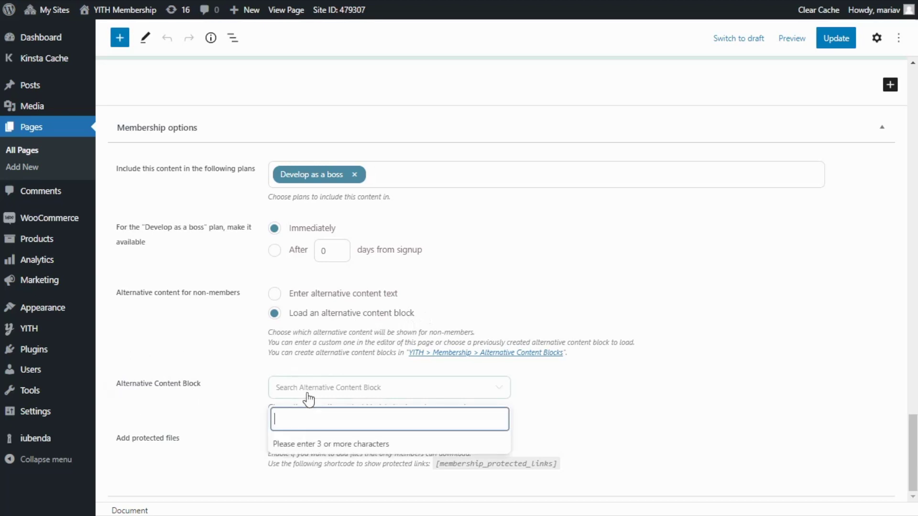
text(video)
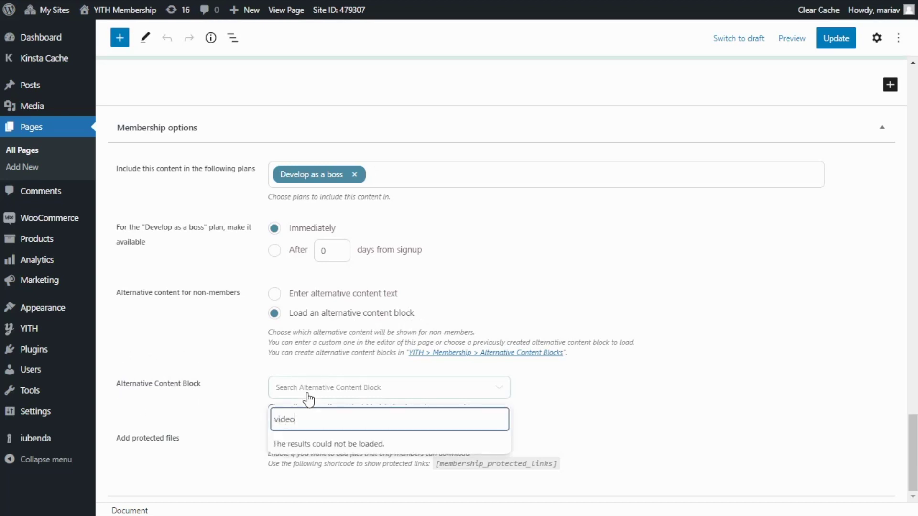
click(338, 444)
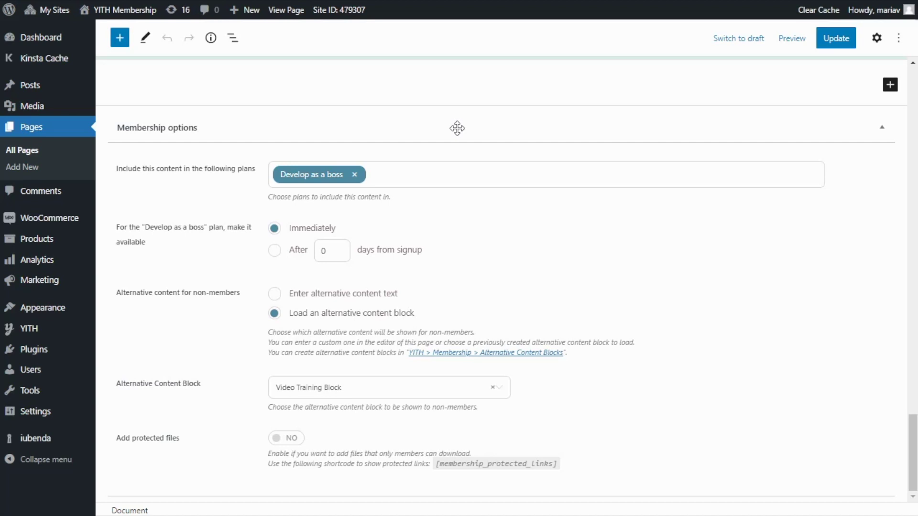
click(830, 45)
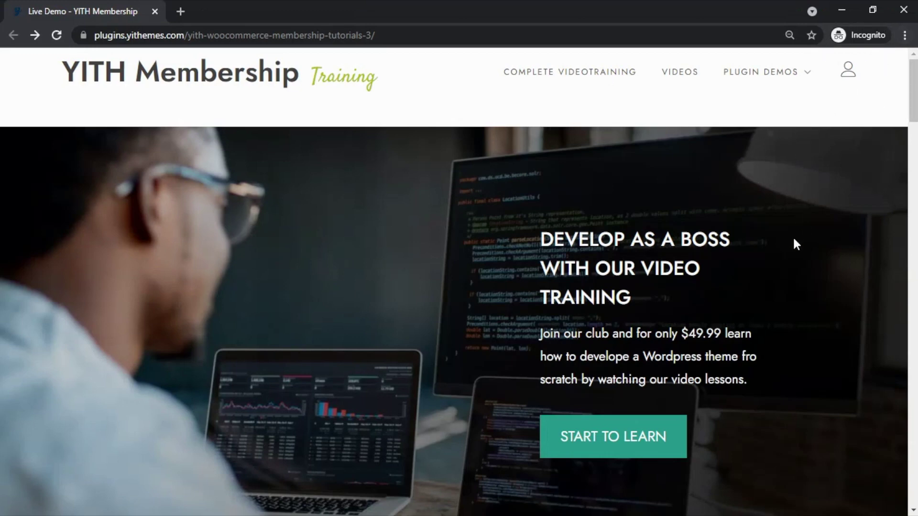
Examine the live homepage as a non-member in the incognito window, comparing the free lesson one with lessons two to four.
scroll(794, 240, down, 15)
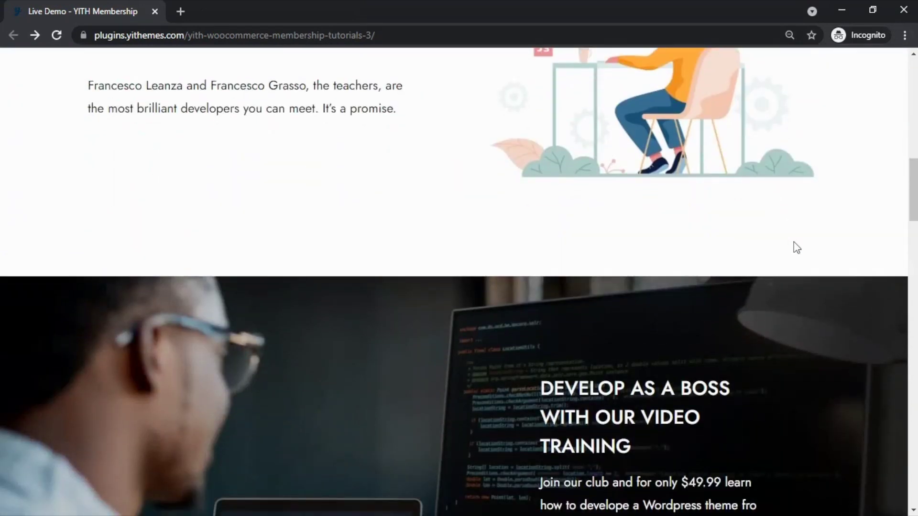
scroll(796, 247, down, 20)
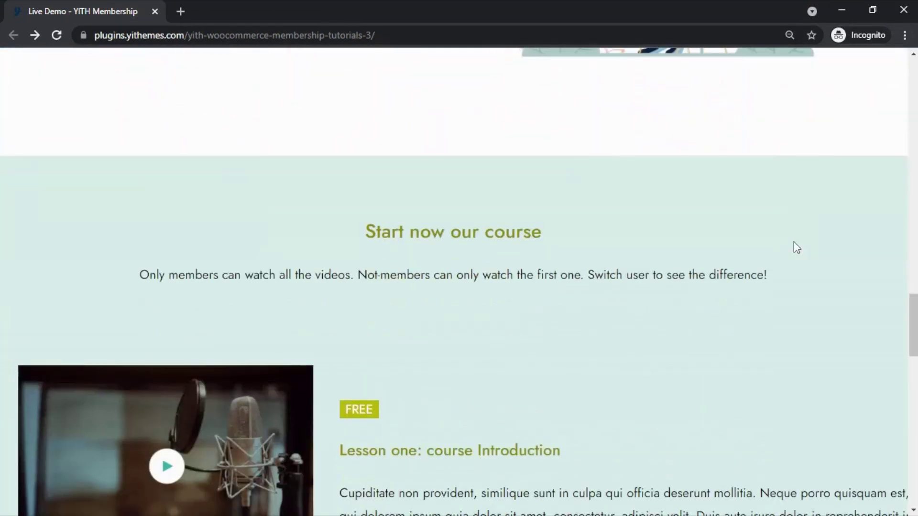
scroll(793, 242, down, 3)
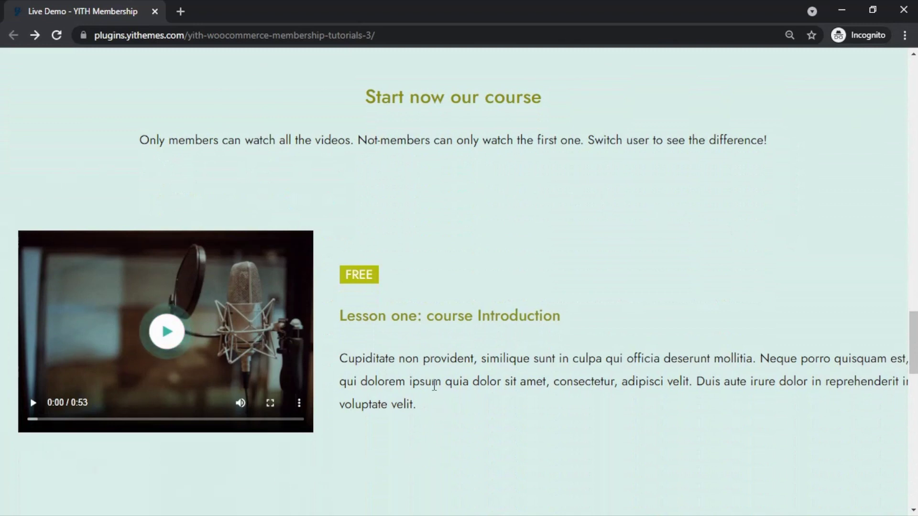
scroll(521, 363, down, 3)
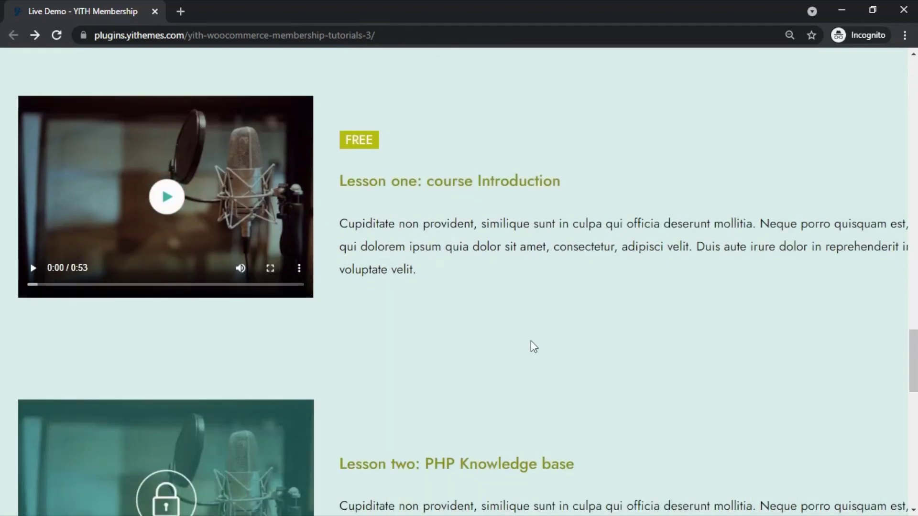
scroll(531, 340, down, 3)
scroll(535, 335, down, 6)
scroll(535, 334, down, 7)
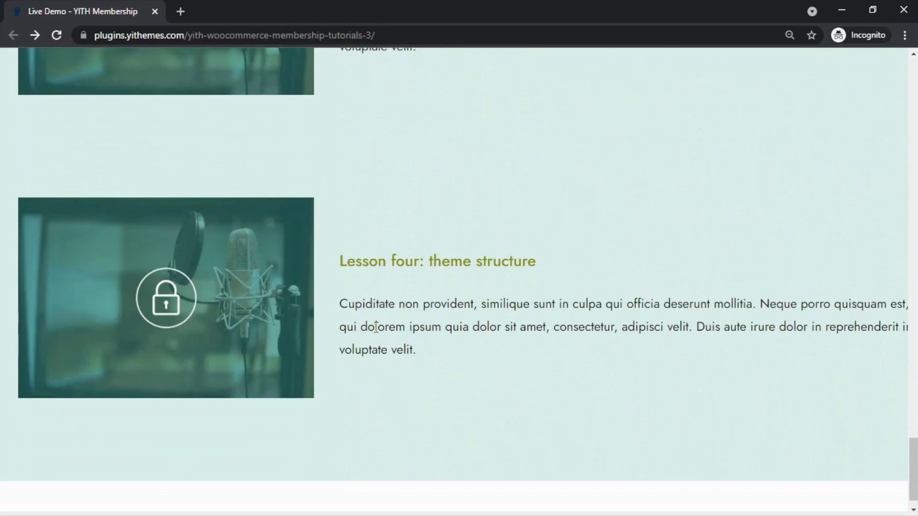
scroll(404, 334, up, 7)
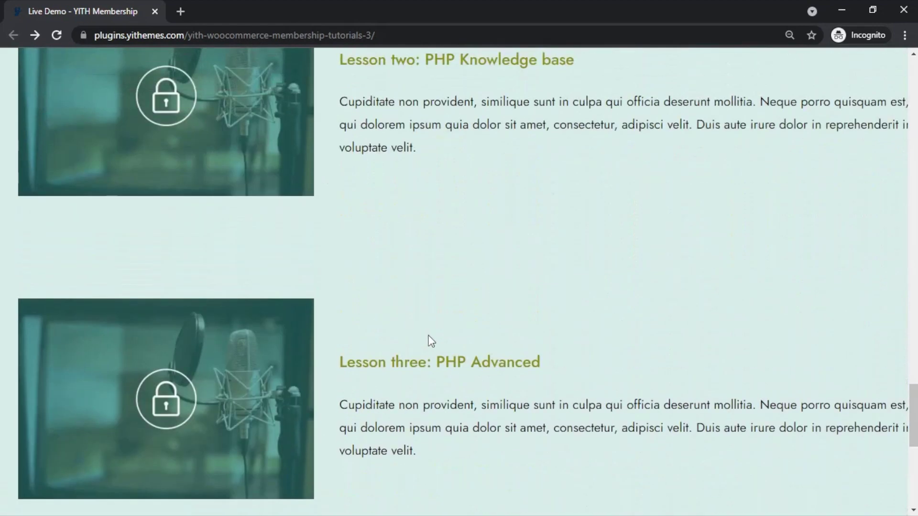
scroll(432, 341, up, 6)
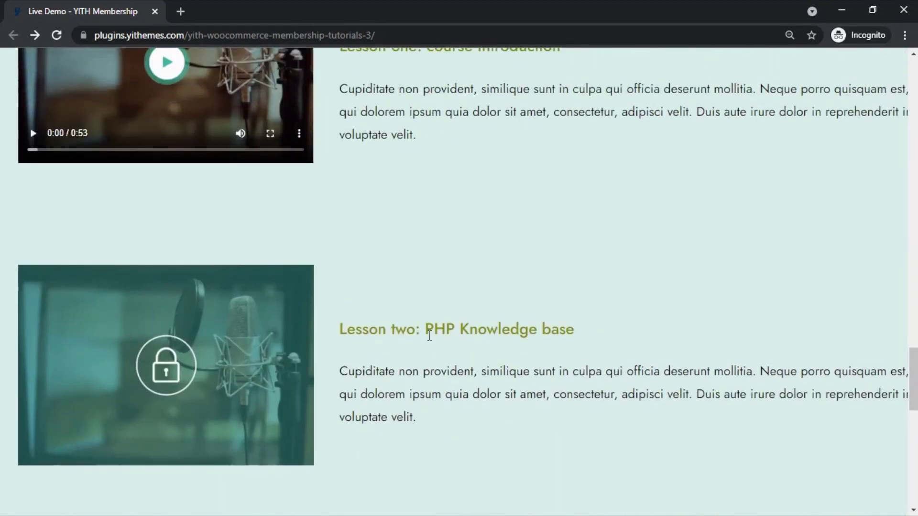
scroll(429, 336, up, 1)
scroll(430, 342, up, 2)
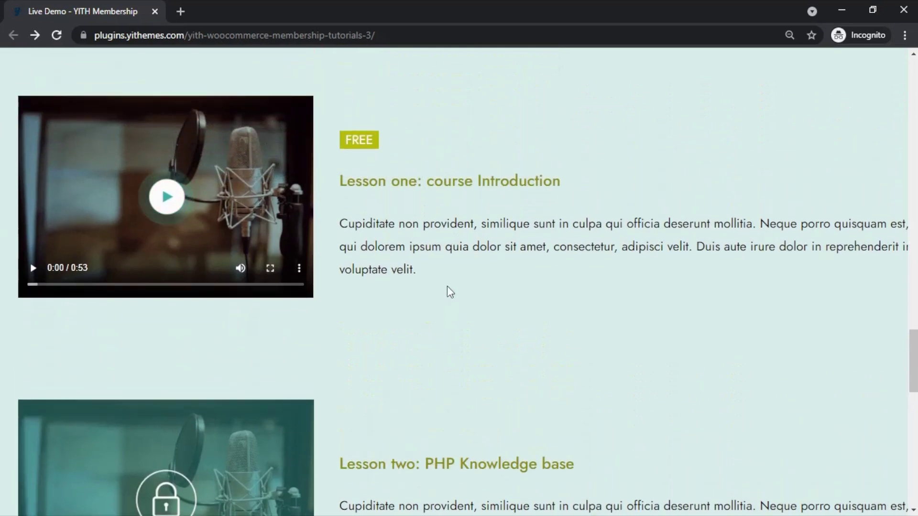
scroll(557, 293, up, 3)
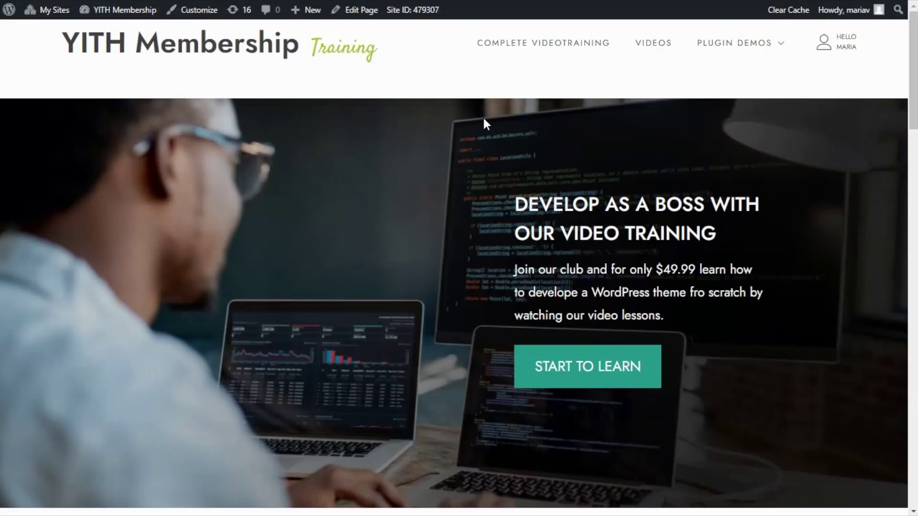
Open the Memberships section of the logged-in member's account to check the "Develop as a boss" plan details.
click(846, 58)
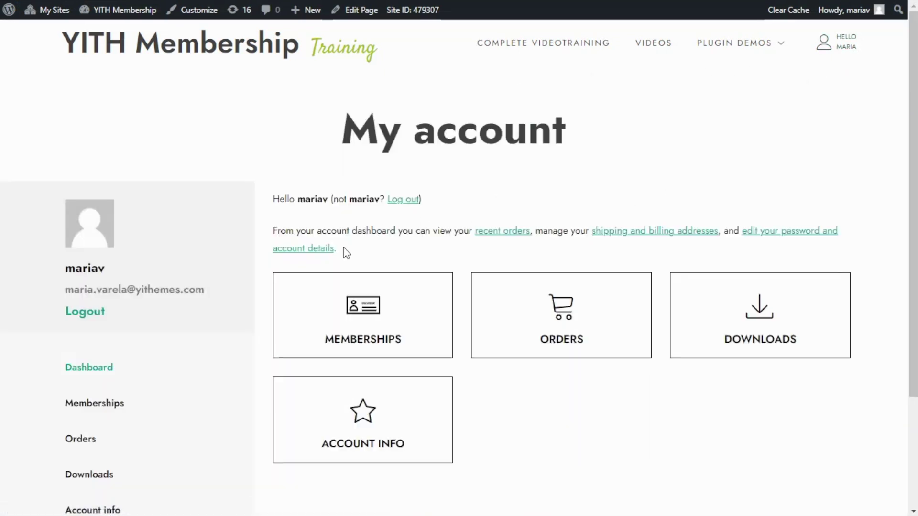
click(128, 404)
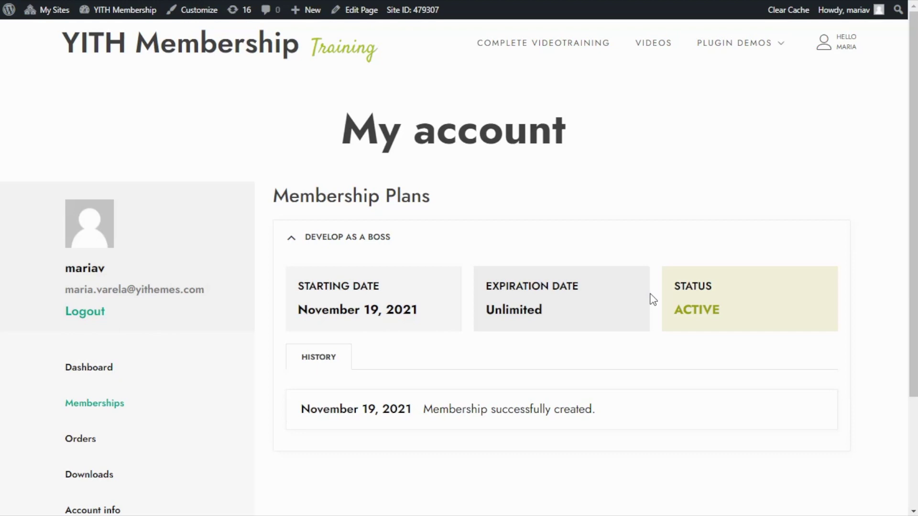
Return to the site's homepage as a logged-in member and examine the videos of all the course lessons.
click(219, 61)
scroll(302, 120, down, 10)
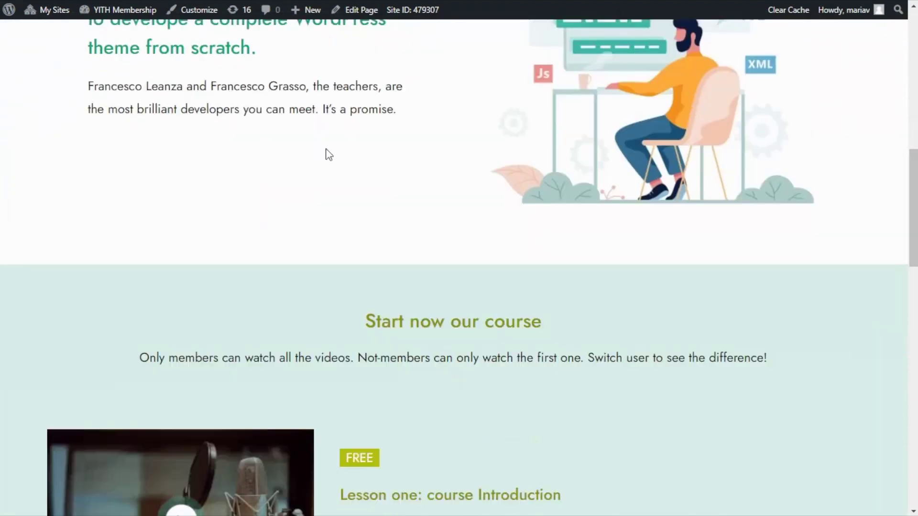
scroll(329, 155, down, 12)
scroll(336, 182, down, 9)
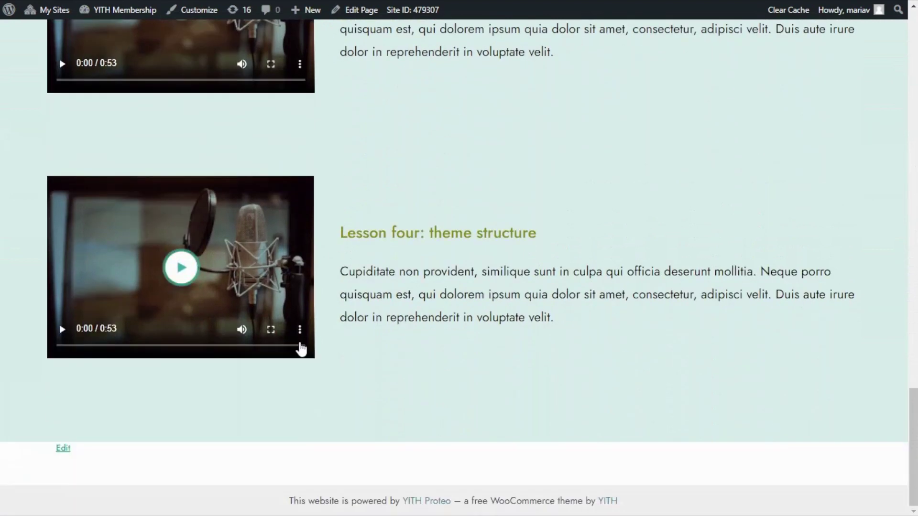
scroll(21, 291, up, 4)
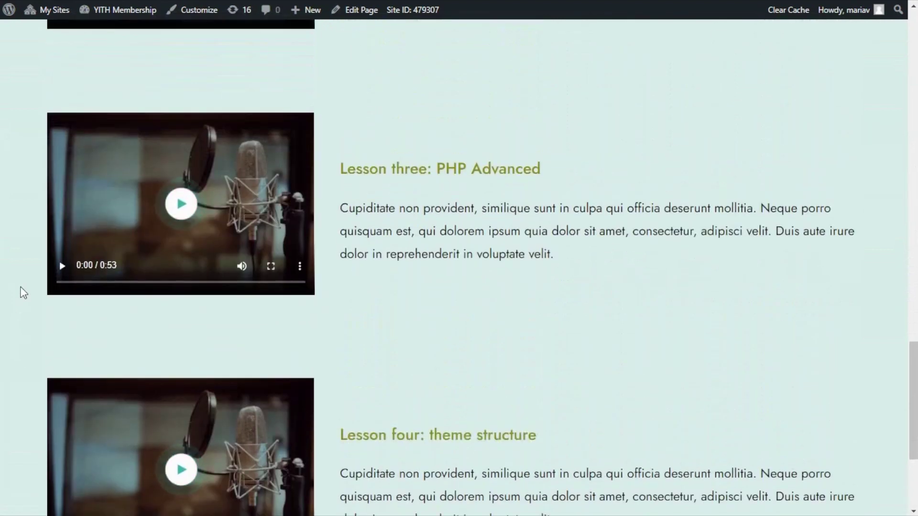
scroll(21, 289, up, 3)
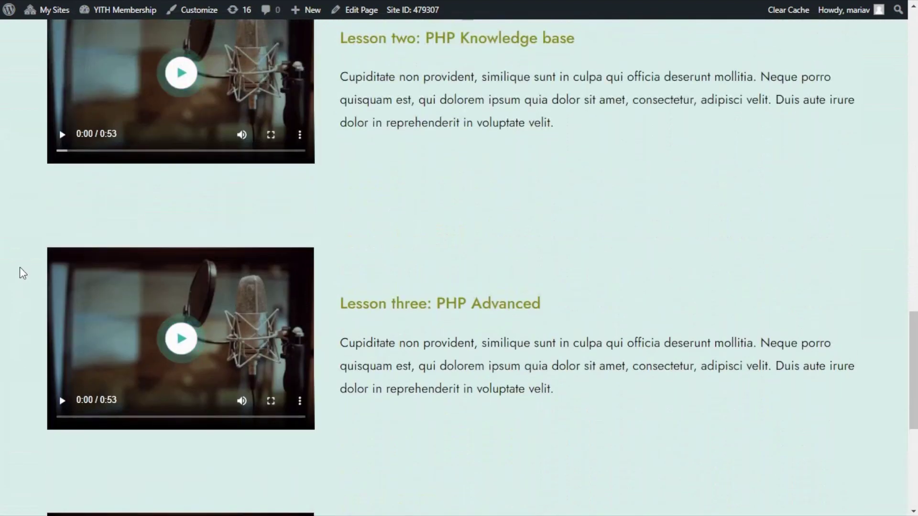